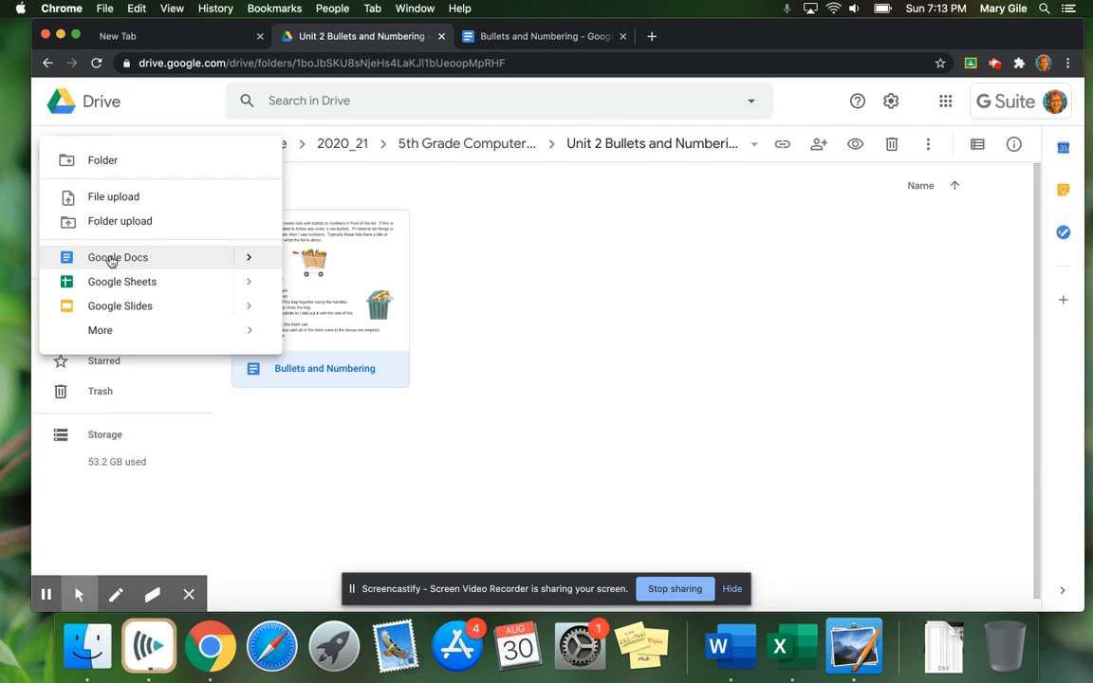
- Switch to the open Bullets and Numbering document and check its font size options before placing the cursor on the blank page
{"action": "left_click", "coordinate": [550, 38]}
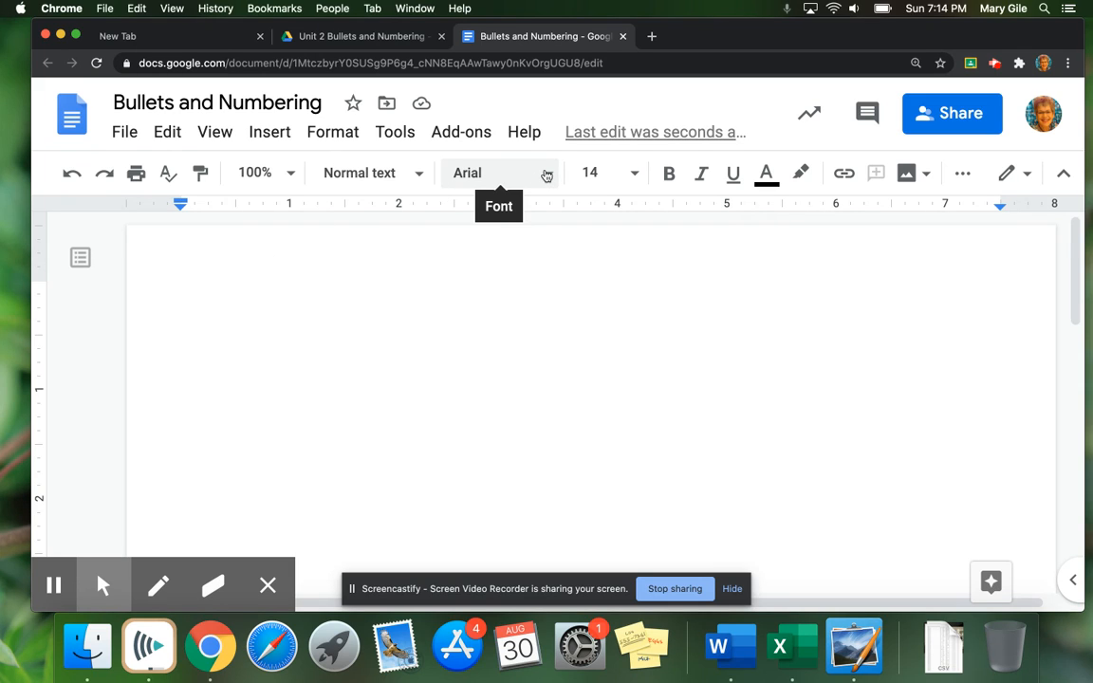
{"action": "left_click", "coordinate": [631, 179]}
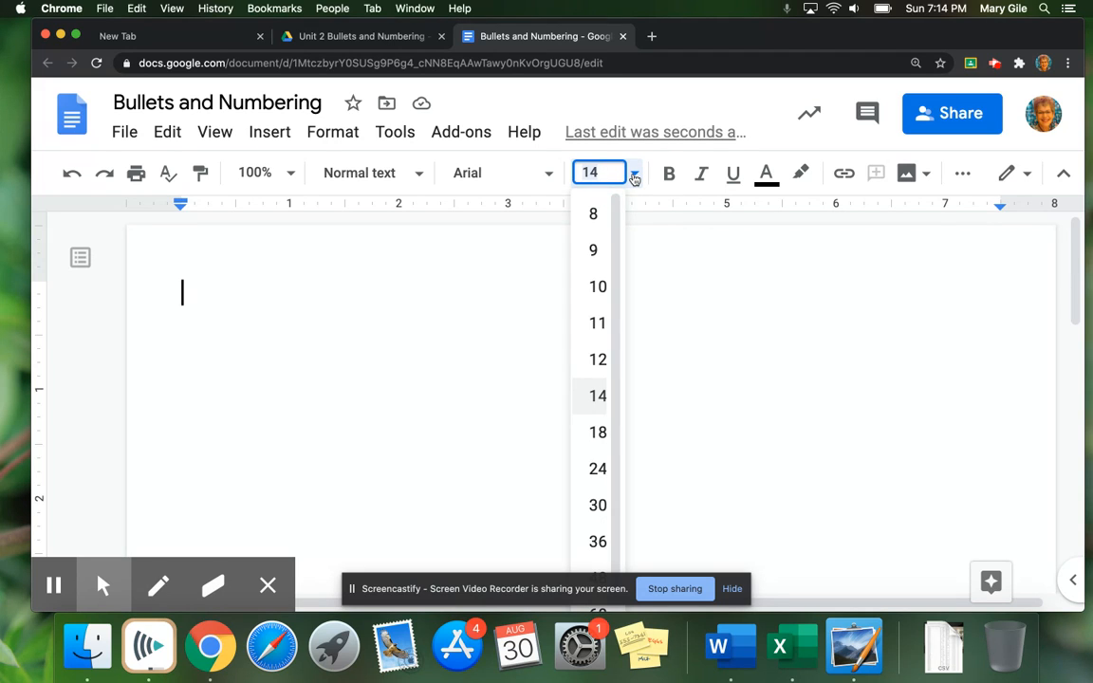
{"action": "left_click", "coordinate": [634, 178]}
{"action": "left_click", "coordinate": [231, 289]}
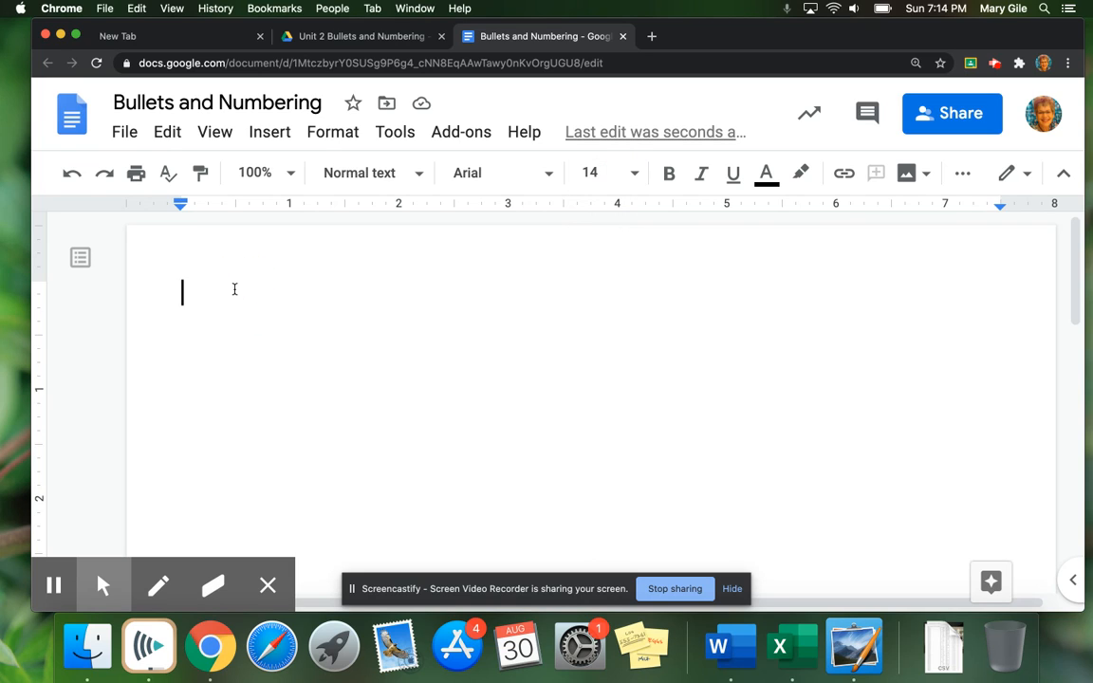
- Write the opening sentence "A Google Doc lets me create lists with bullets or numbers in front of the list."
{"action": "type", "text": "A "}
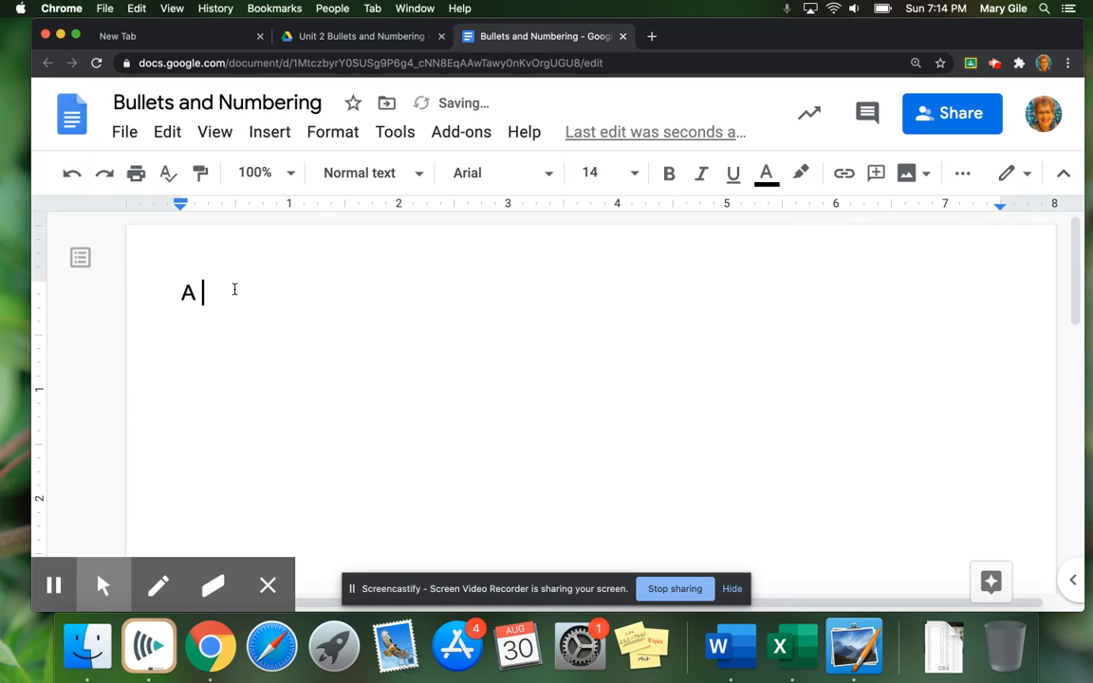
{"action": "type", "text": "Google Doc let"}
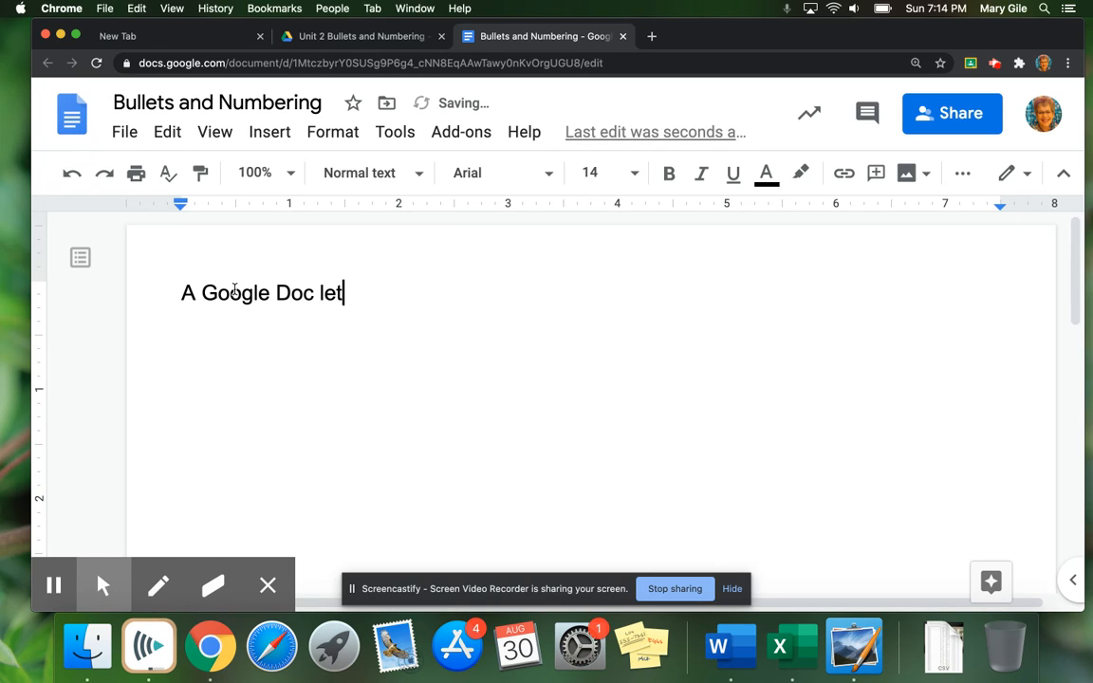
{"action": "type", "text": "s me creay"}
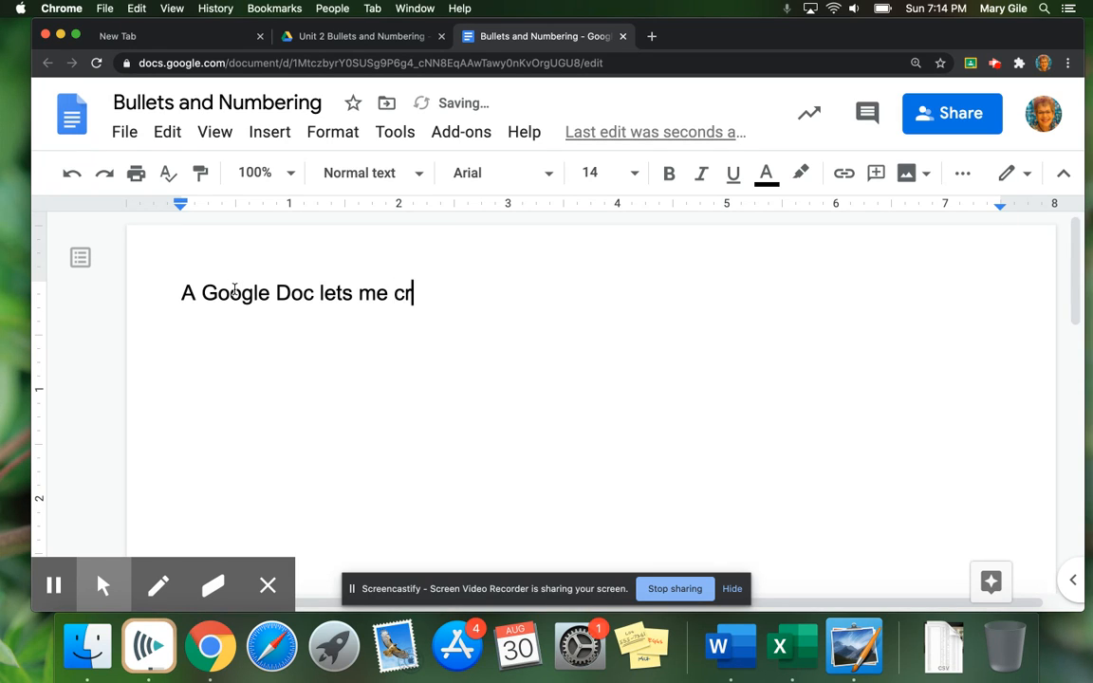
{"action": "key", "text": "BackSpace"}
{"action": "type", "text": "e "}
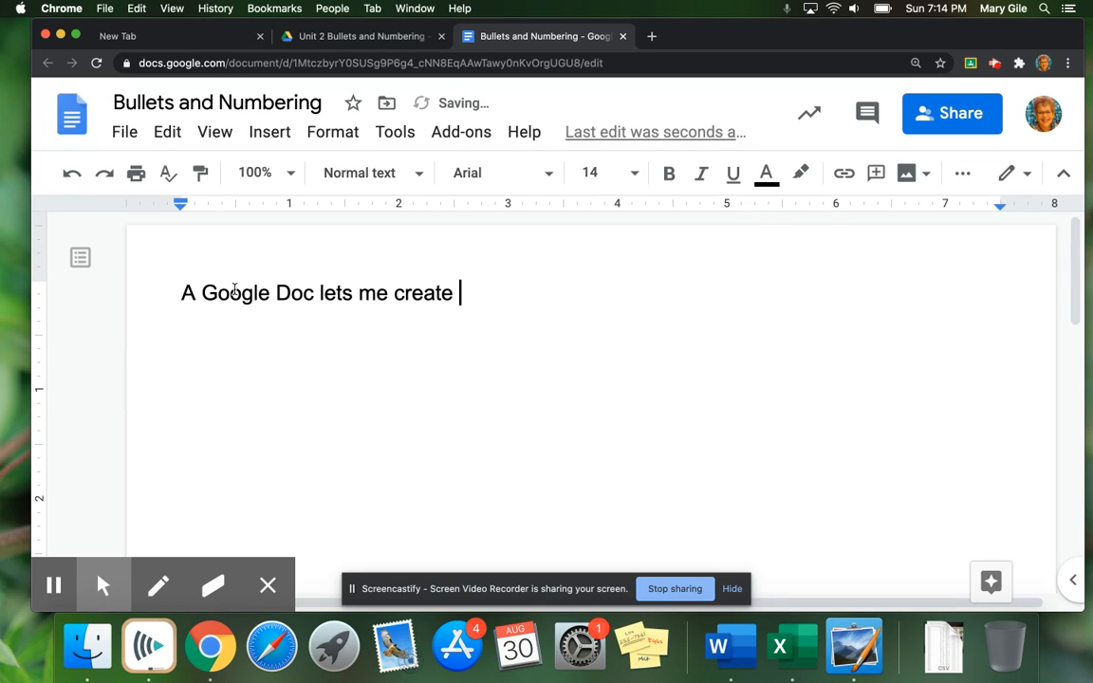
{"action": "type", "text": "list"}
{"action": "key", "text": "BackSpace"}
{"action": "type", "text": "s with bullets or number"}
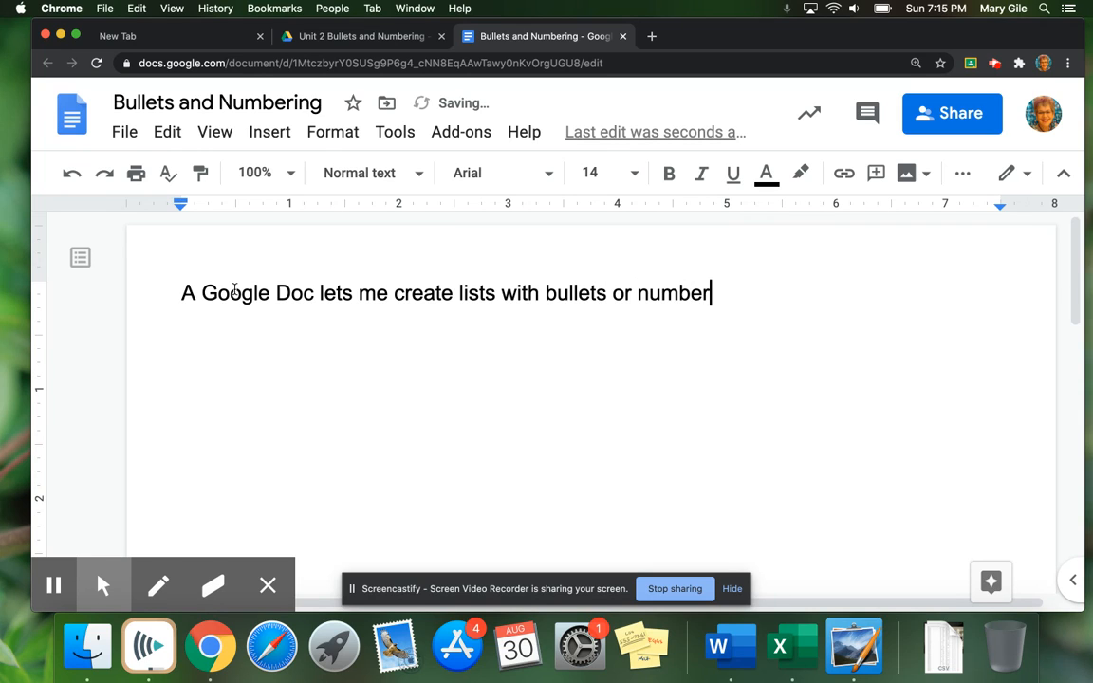
{"action": "type", "text": "s in front of the list."}
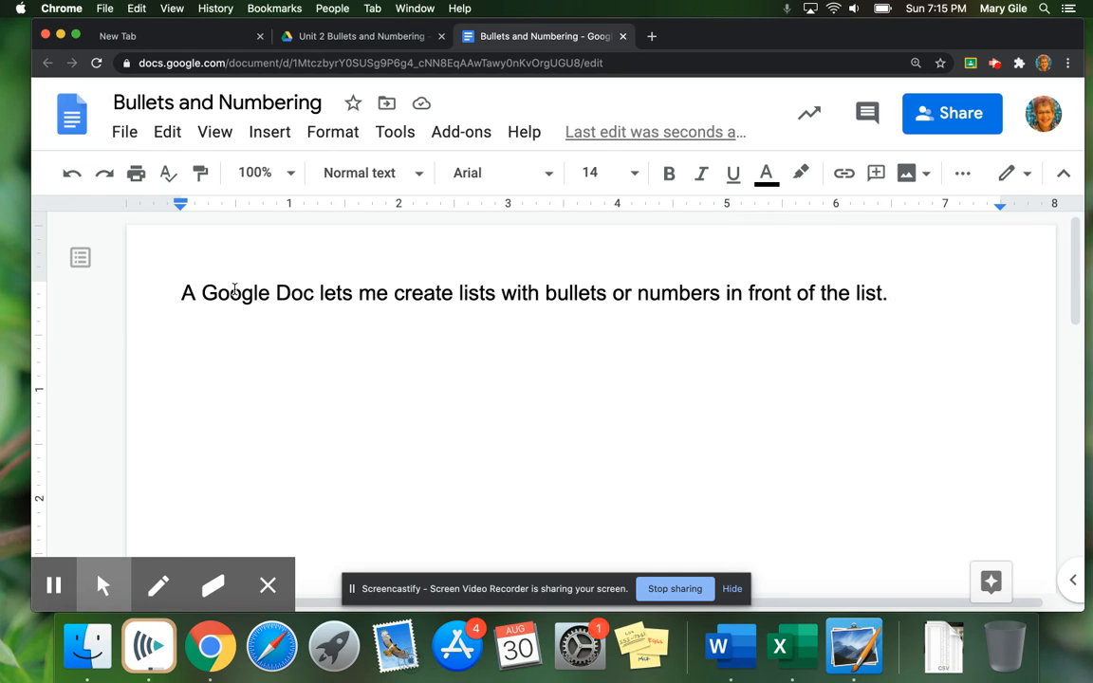
- Add the sentence "If this is just a list that doesn't need to follow any order, I use bullets." and begin another with "If I need"
{"action": "type", "text": "I"}
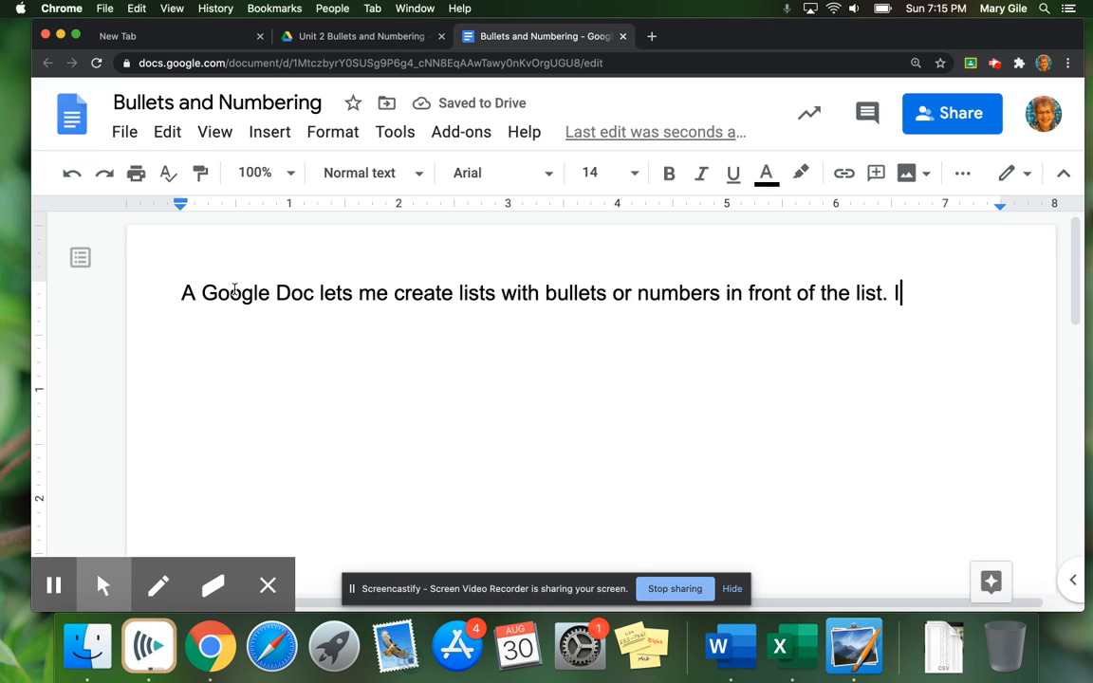
{"action": "type", "text": "f in"}
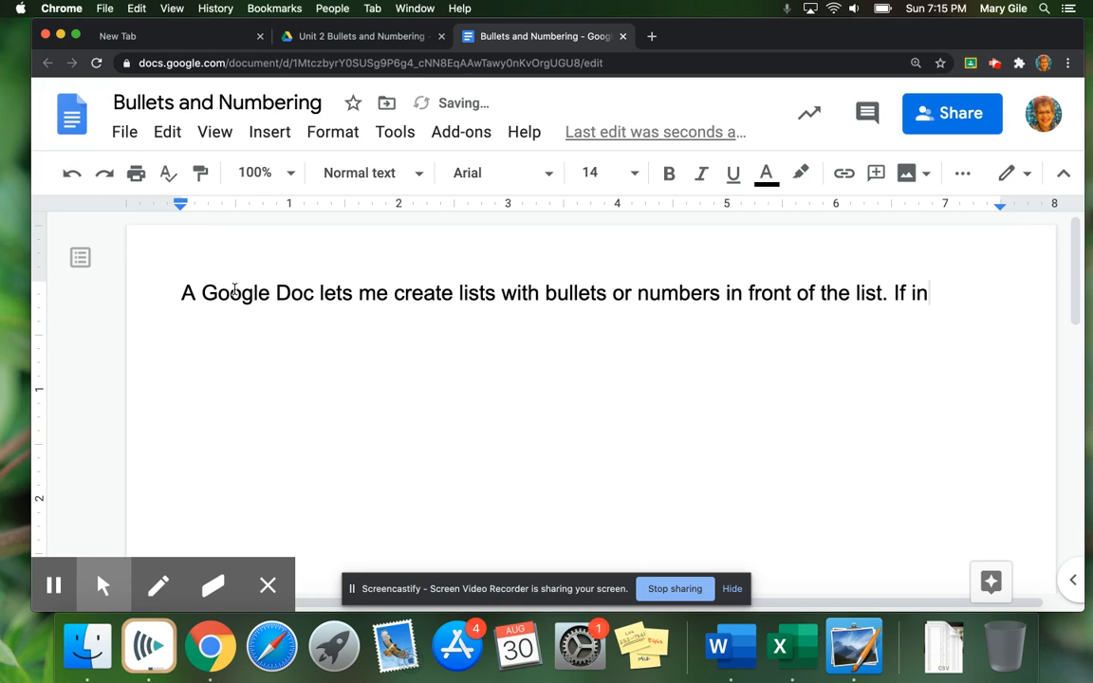
{"action": "key", "text": "BackSpace"}
{"action": "key", "text": "BackSpace"}
{"action": "type", "text": "this is just a "}
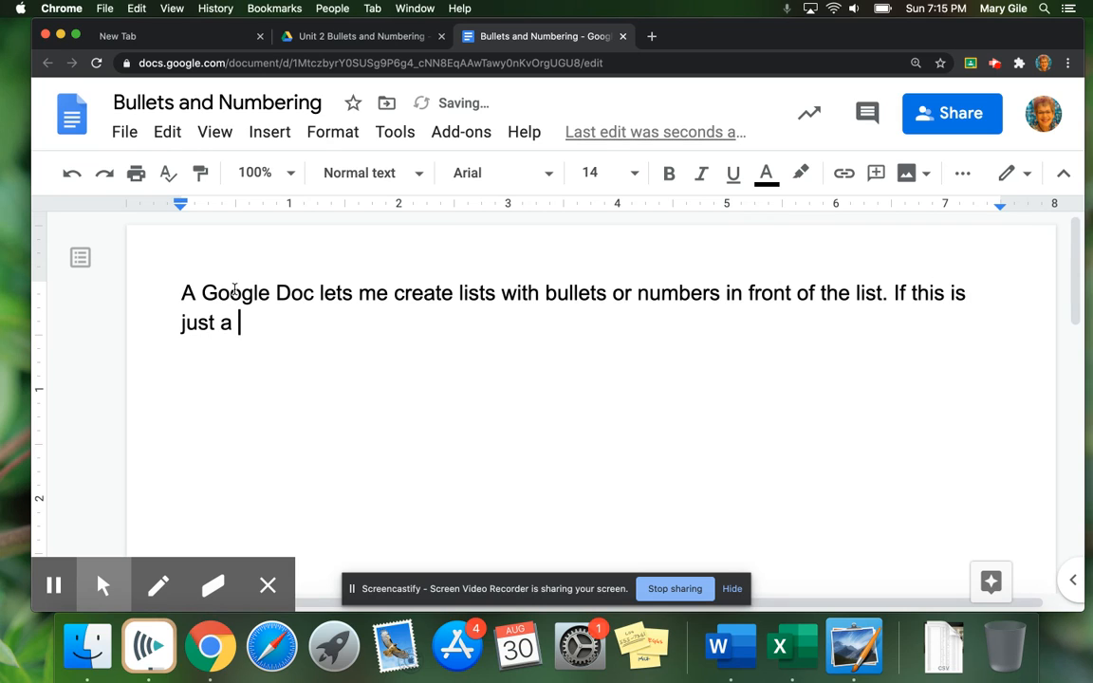
{"action": "type", "text": "list that doens"}
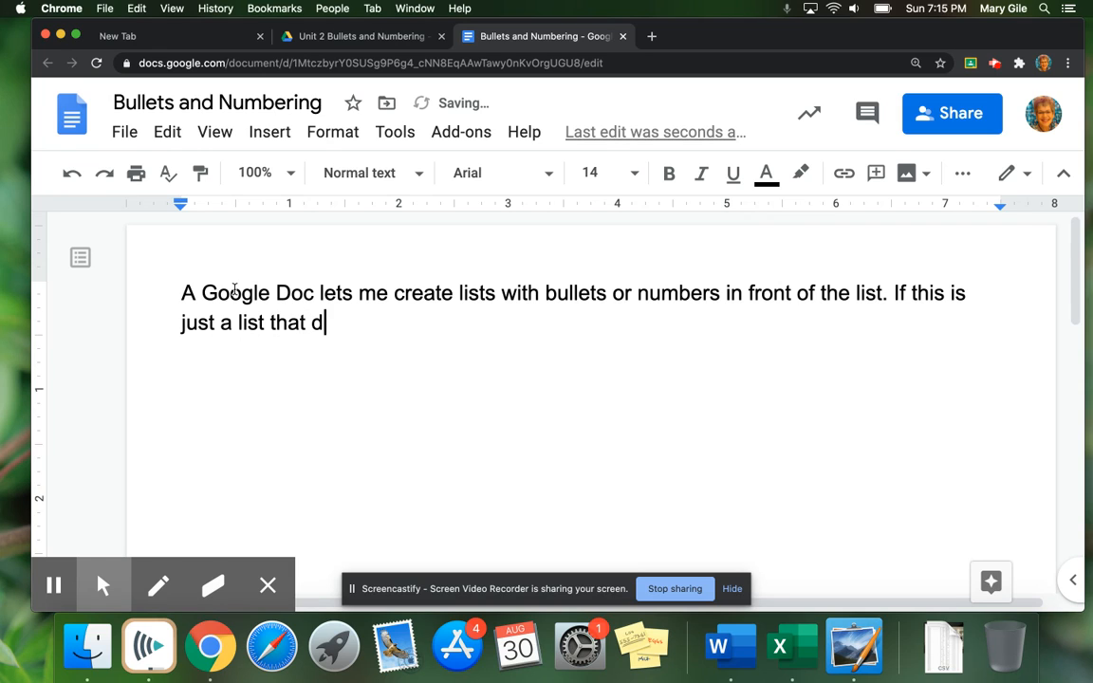
{"action": "key", "text": "BackSpace"}
{"action": "key", "text": "BackSpace"}
{"action": "type", "text": "sn'"}
{"action": "type", "text": "t need "}
{"action": "type", "text": "to follo"}
{"action": "type", "text": "w any or"}
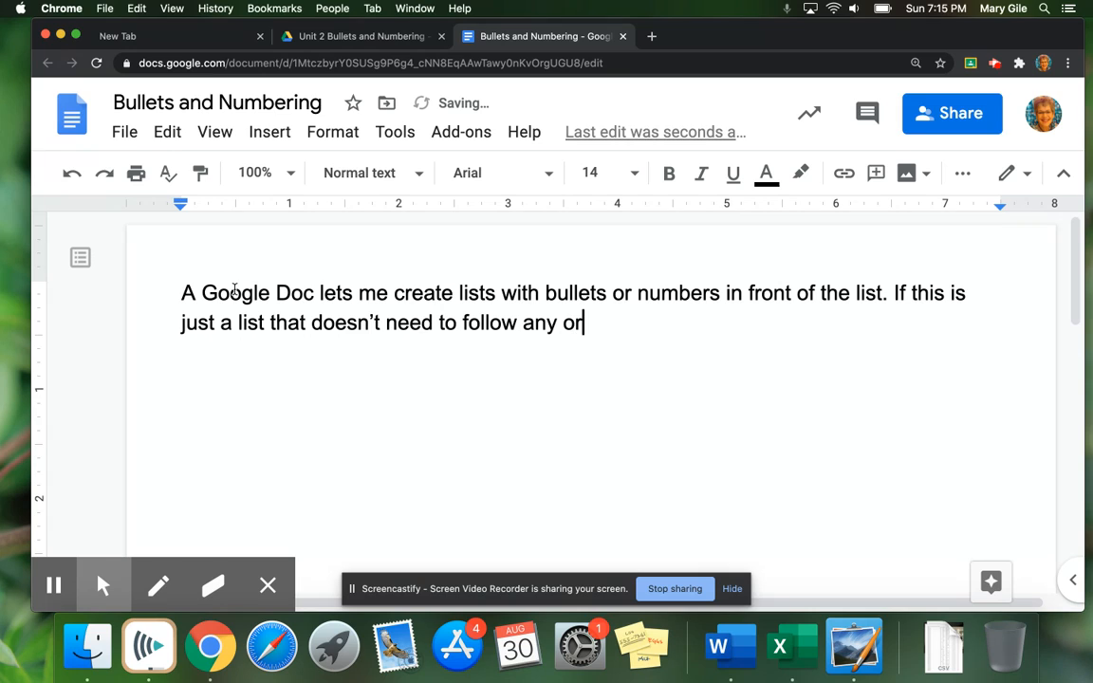
{"action": "type", "text": "der, I use"}
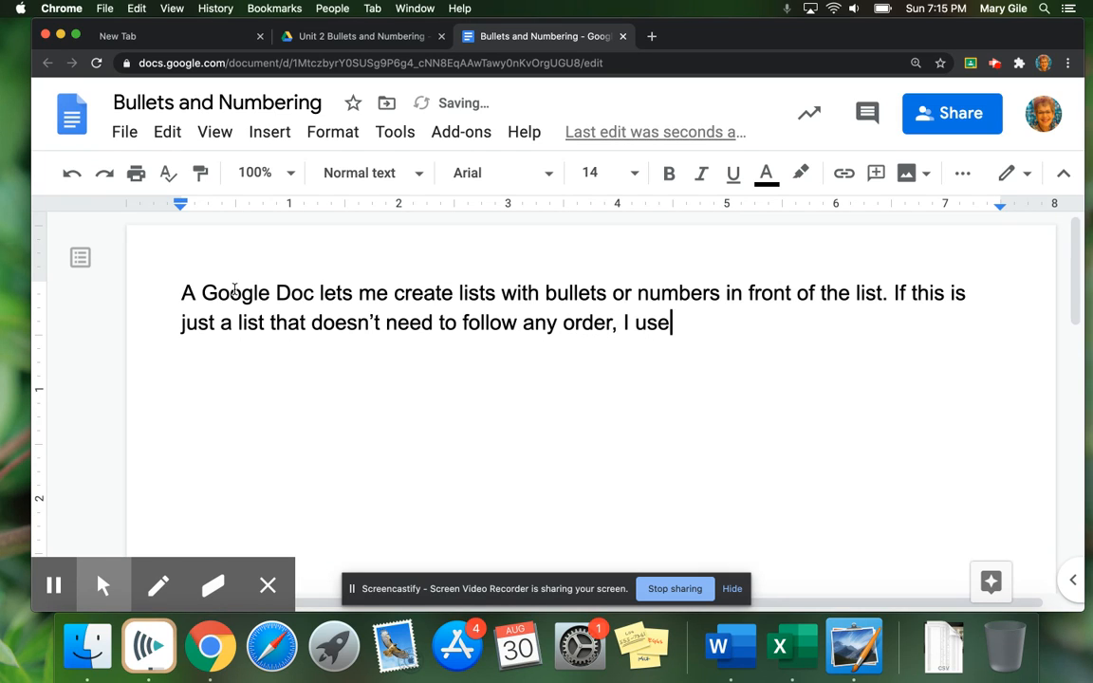
{"action": "type", "text": " bulle"}
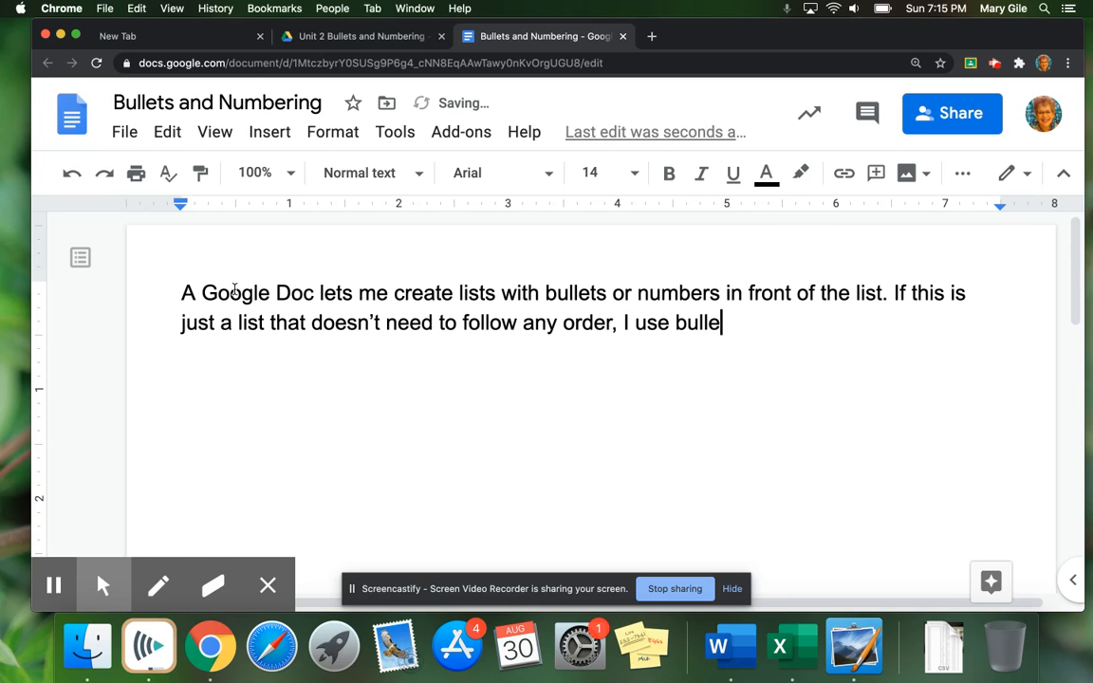
{"action": "type", "text": "ts.  If I need"}
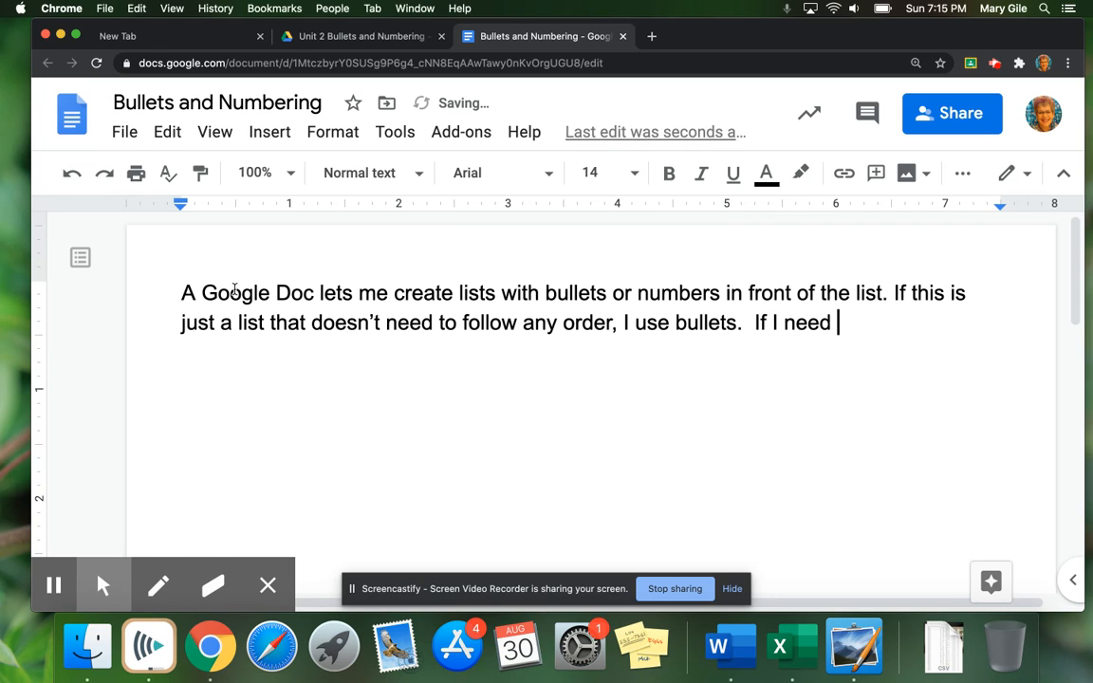
- Complete the third sentence as "If I need to list things in order, like steps to follow, then I use numbers."
{"action": "type", "text": " a list"}
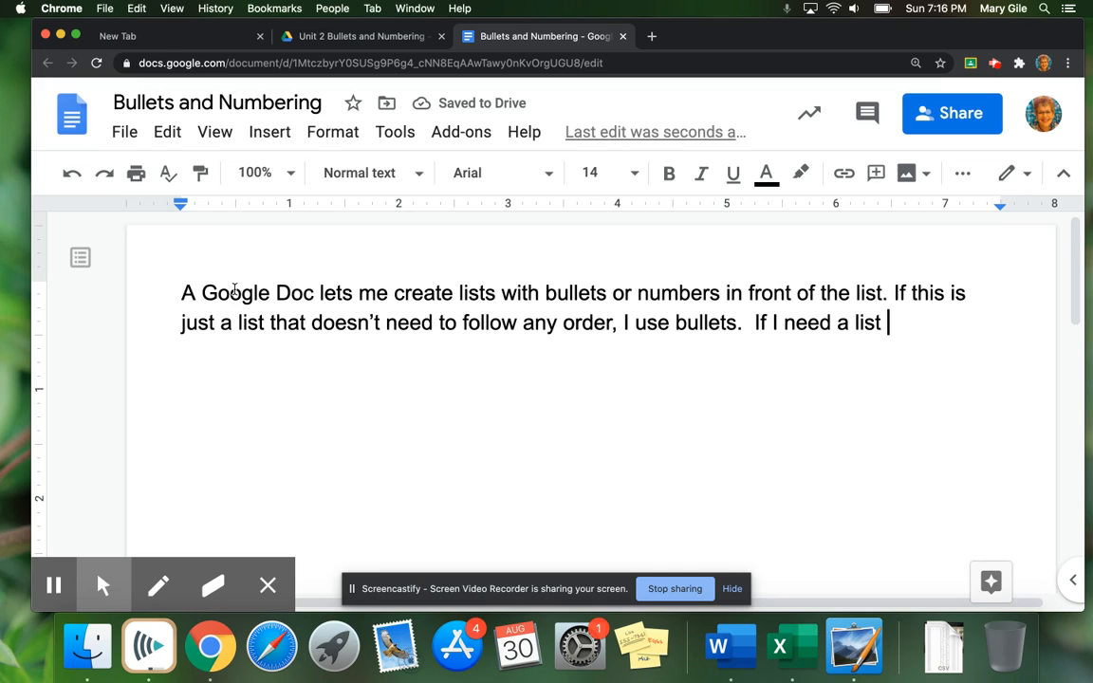
{"action": "key", "text": "BackSpace"}
{"action": "key", "text": "BackSpace"}
{"action": "key", "text": "BackSpace"}
{"action": "key", "text": "BackSpace"}
{"action": "key", "text": "BackSpace"}
{"action": "key", "text": "BackSpace"}
{"action": "key", "text": "BackSpace"}
{"action": "type", "text": "to list thins"}
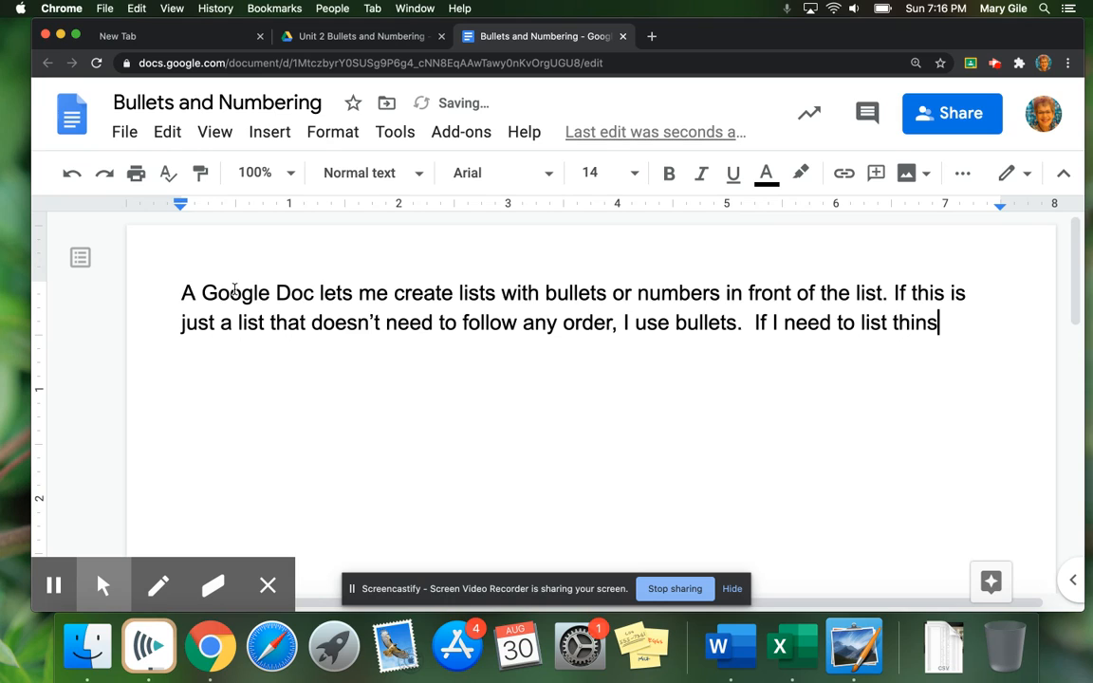
{"action": "key", "text": "BackSpace"}
{"action": "type", "text": "gs in or"}
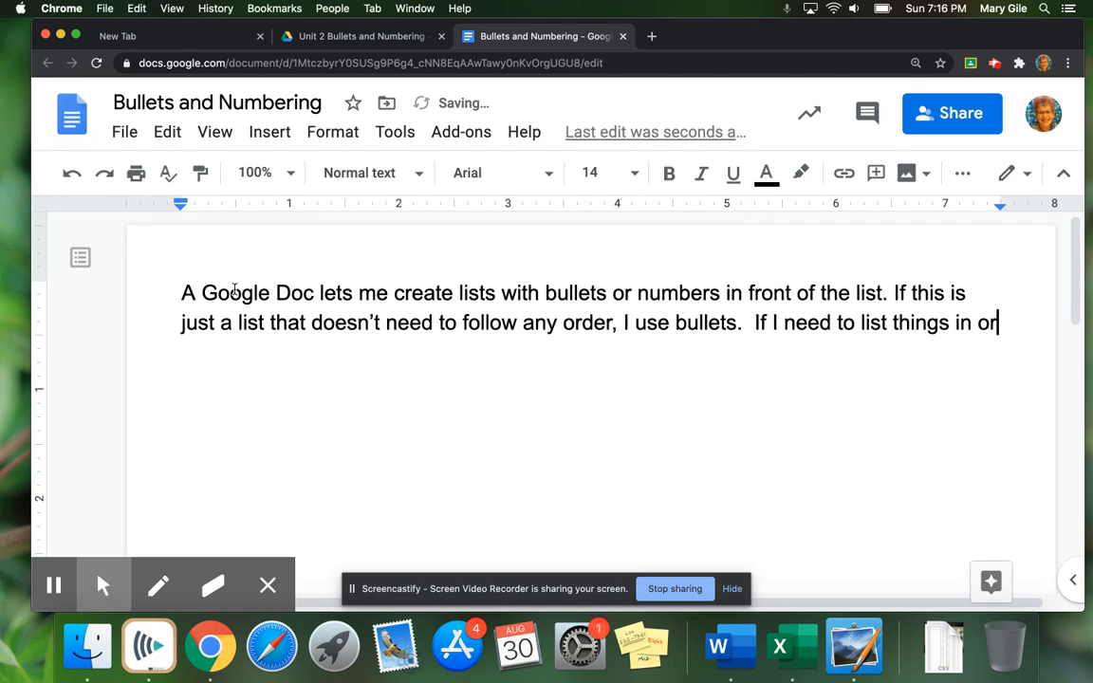
{"action": "type", "text": "der like"}
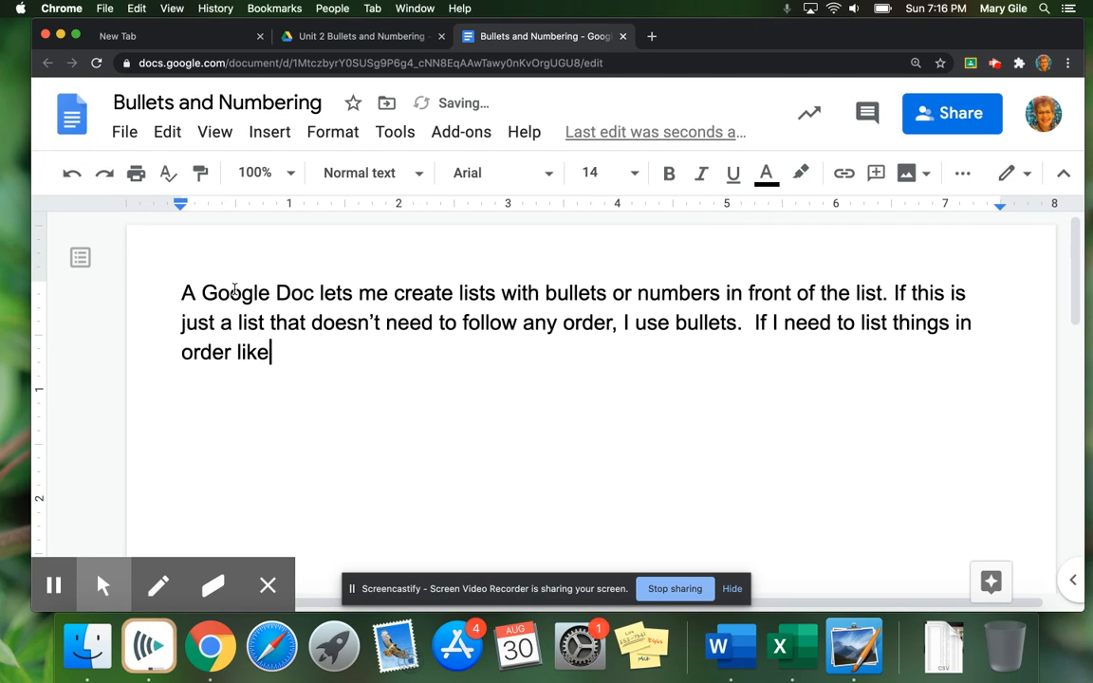
{"action": "key", "text": "BackSpace"}
{"action": "key", "text": "BackSpace"}
{"action": "key", "text": "BackSpace"}
{"action": "key", "text": "BackSpace"}
{"action": "key", "text": "BackSpace"}
{"action": "type", "text": ", like s"}
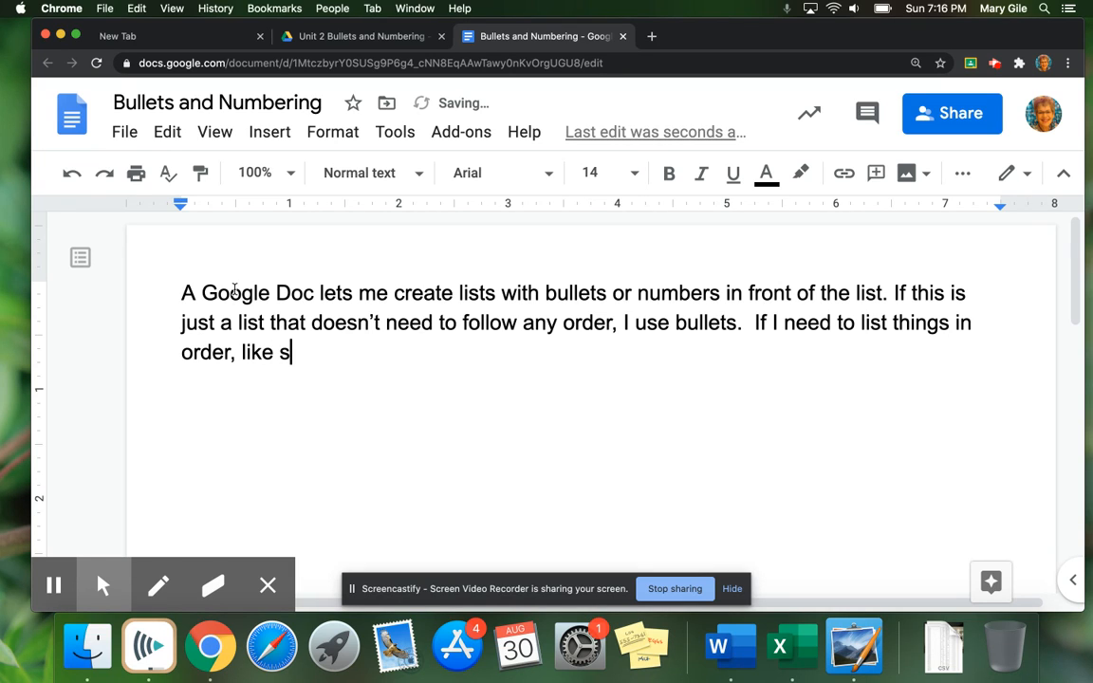
{"action": "type", "text": "teps to fo"}
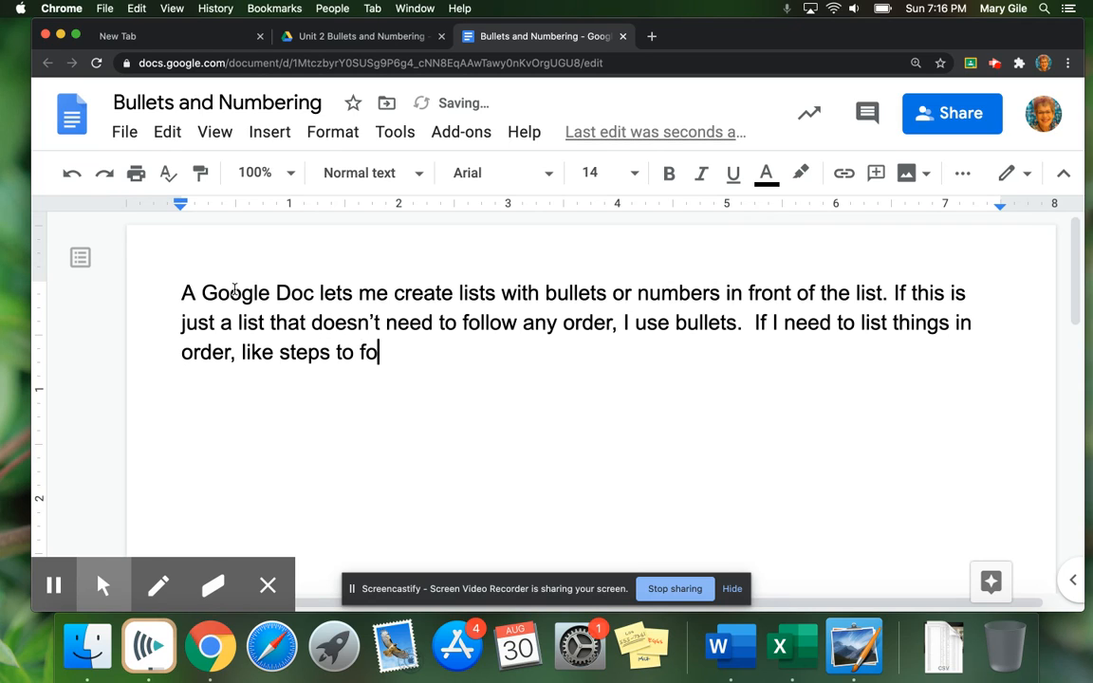
{"action": "type", "text": "llow, then"}
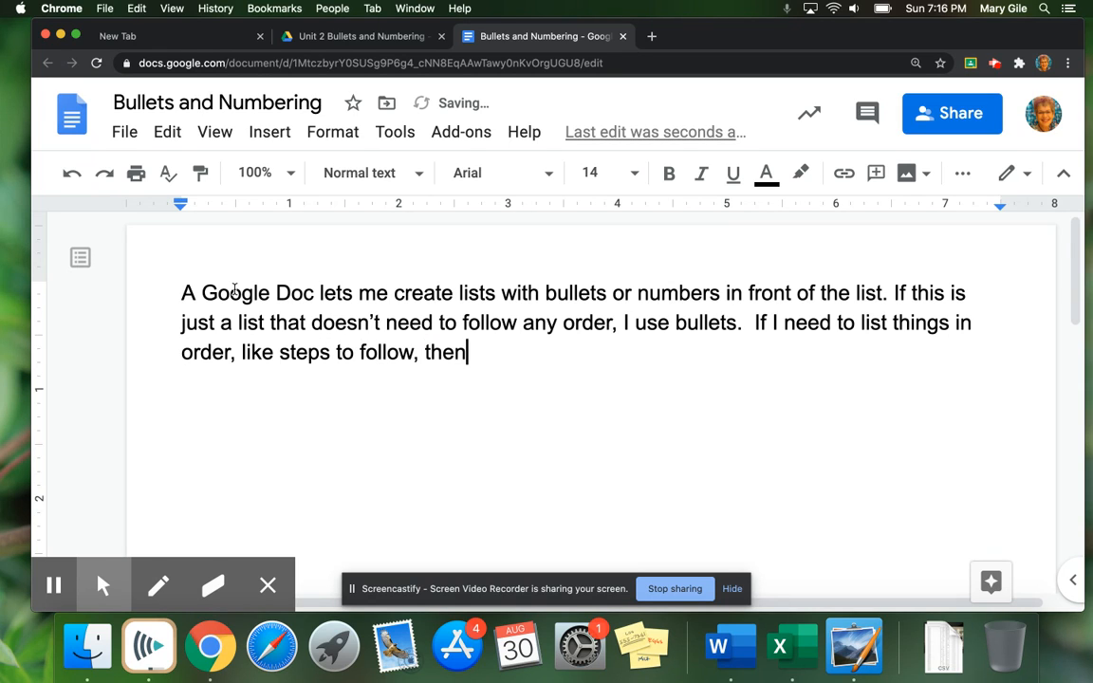
{"action": "type", "text": " I use numbers."}
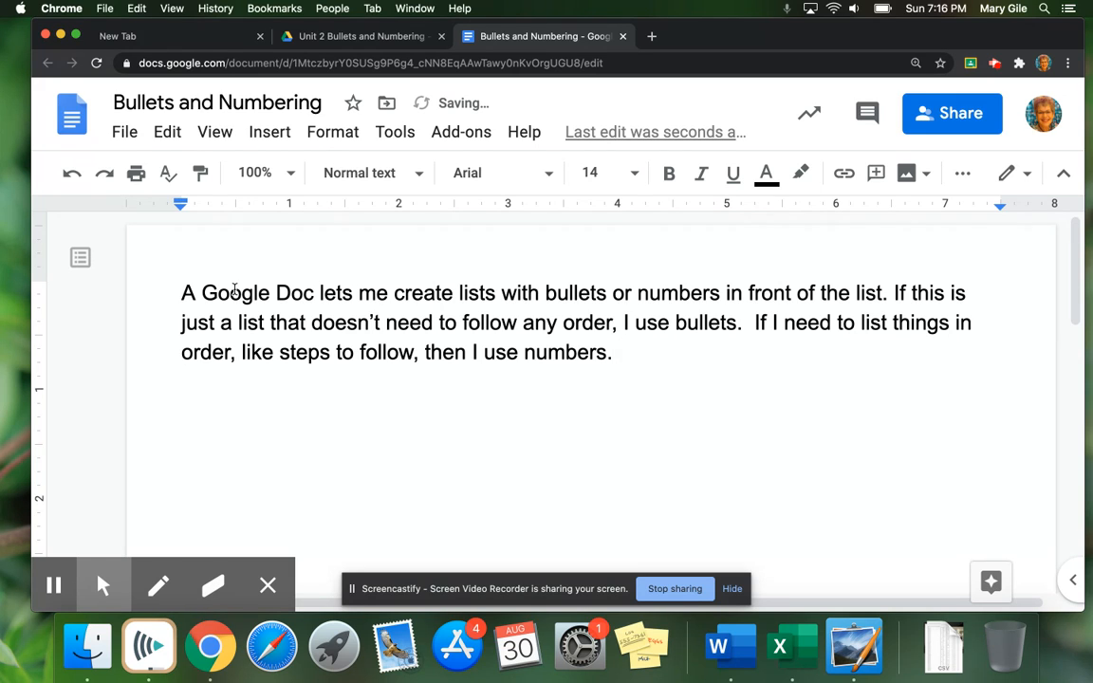
- Add the sentence "Typically these lists have title or heading so thai I know what the list is about." and start a new paragraph below
{"action": "type", "text": "Typically"}
{"action": "type", "text": " the"}
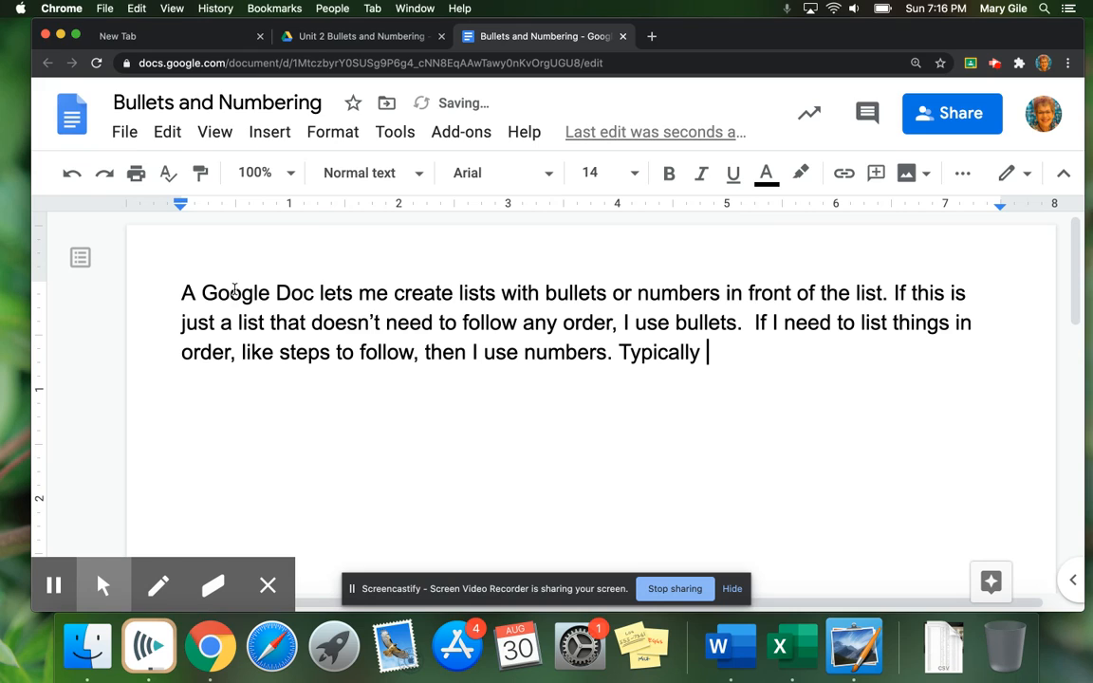
{"action": "type", "text": "se"}
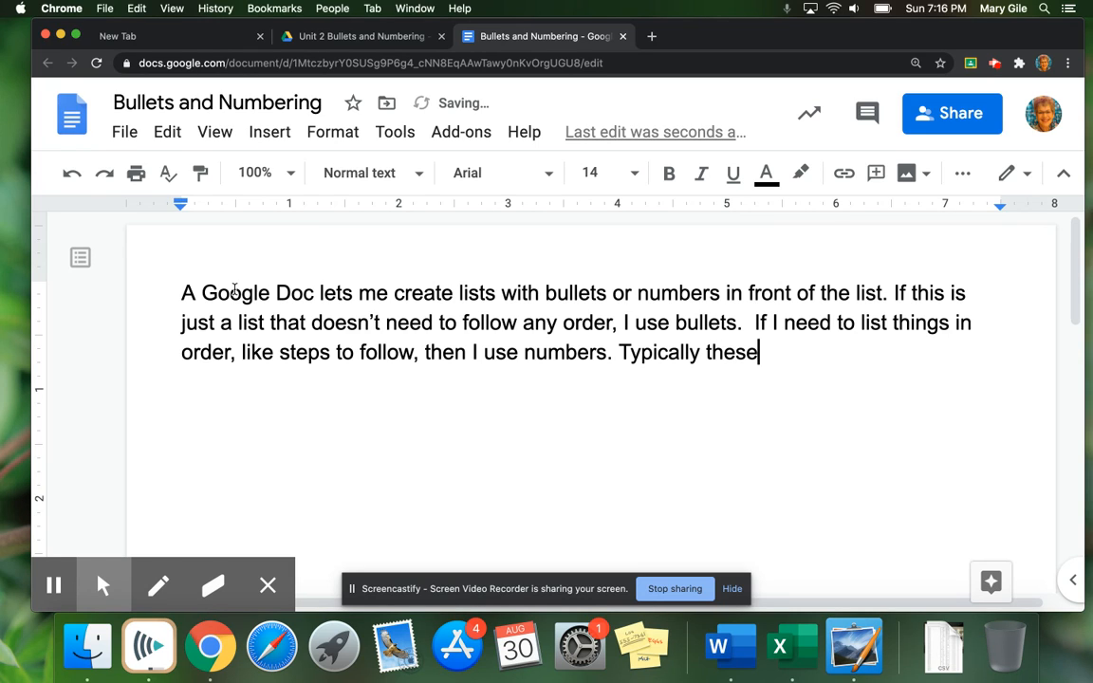
{"action": "type", "text": "s have "}
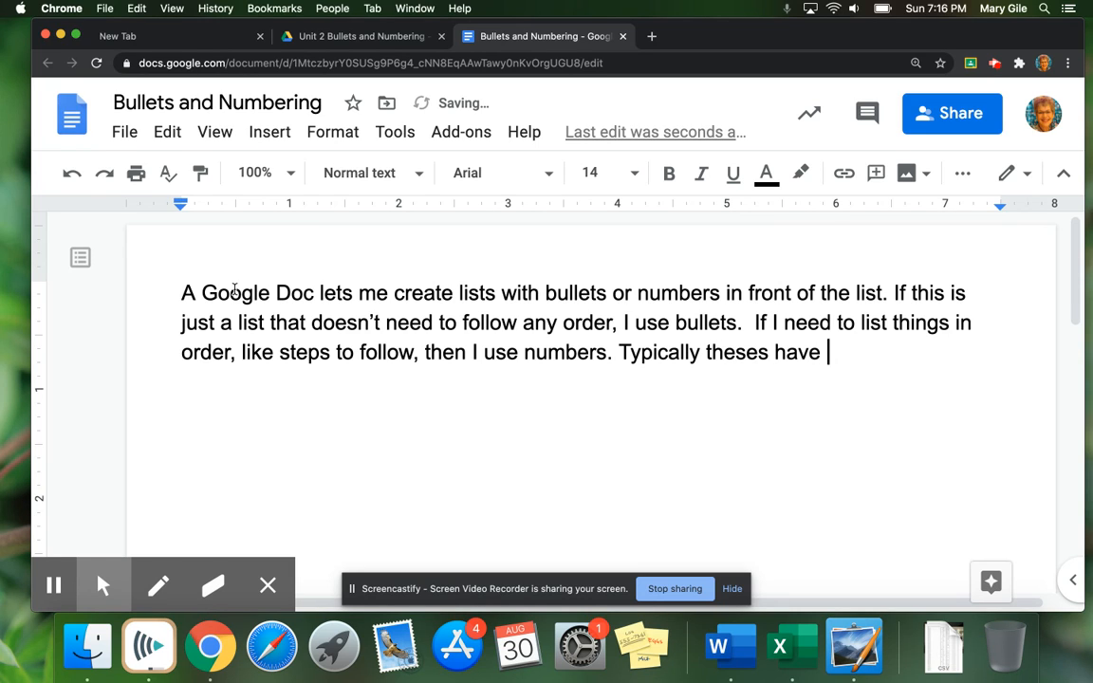
{"action": "type", "text": "have"}
{"action": "key", "text": "BackSpace"}
{"action": "key", "text": "BackSpace"}
{"action": "key", "text": "BackSpace"}
{"action": "key", "text": "BackSpace"}
{"action": "key", "text": "BackSpace"}
{"action": "key", "text": "BackSpace"}
{"action": "key", "text": "BackSpace"}
{"action": "key", "text": "BackSpace"}
{"action": "key", "text": "BackSpace"}
{"action": "key", "text": "BackSpace"}
{"action": "key", "text": "BackSpace"}
{"action": "key", "text": "BackSpace"}
{"action": "type", "text": "e lis"}
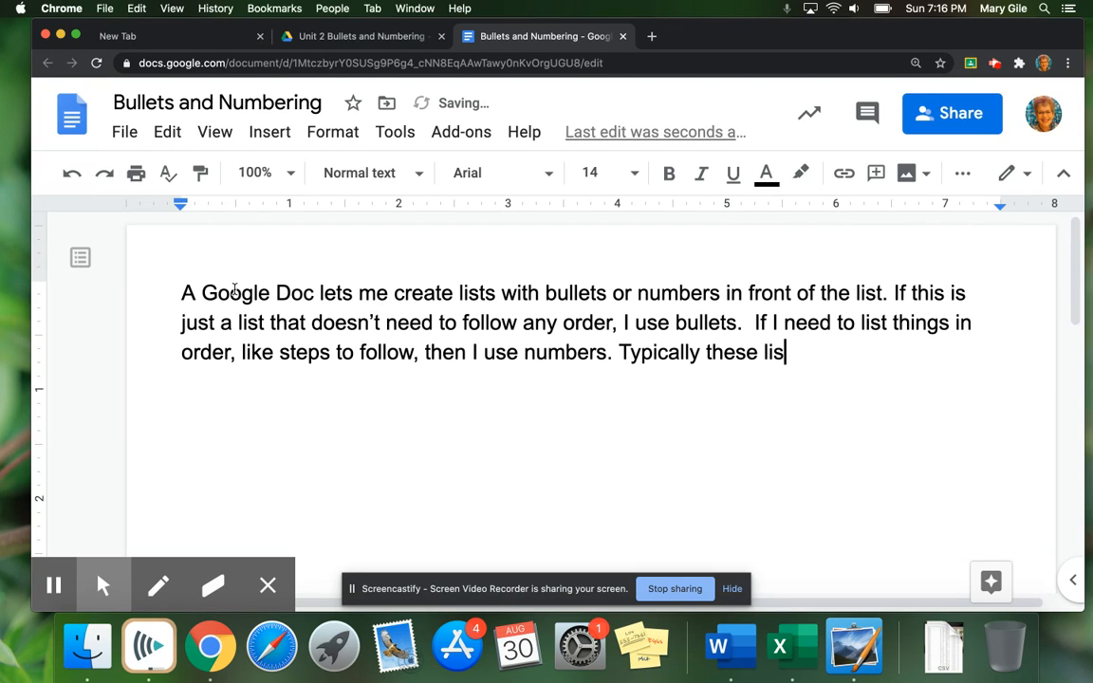
{"action": "type", "text": "ts have title "}
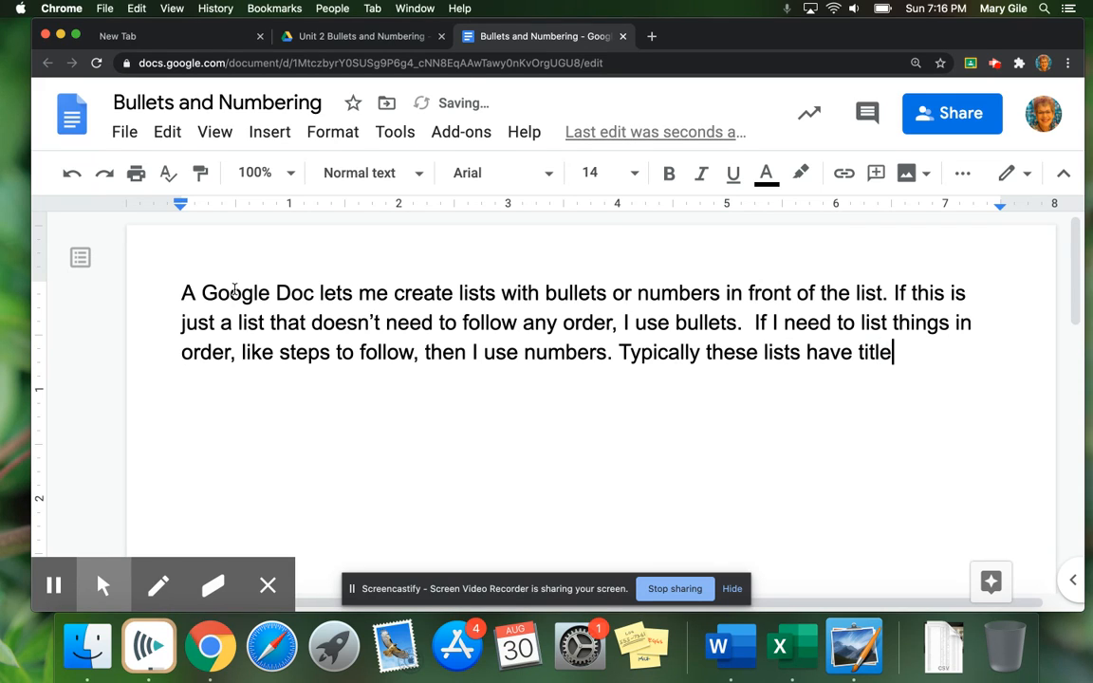
{"action": "type", "text": "or heading"}
{"action": "type", "text": " so t"}
{"action": "type", "text": "h"}
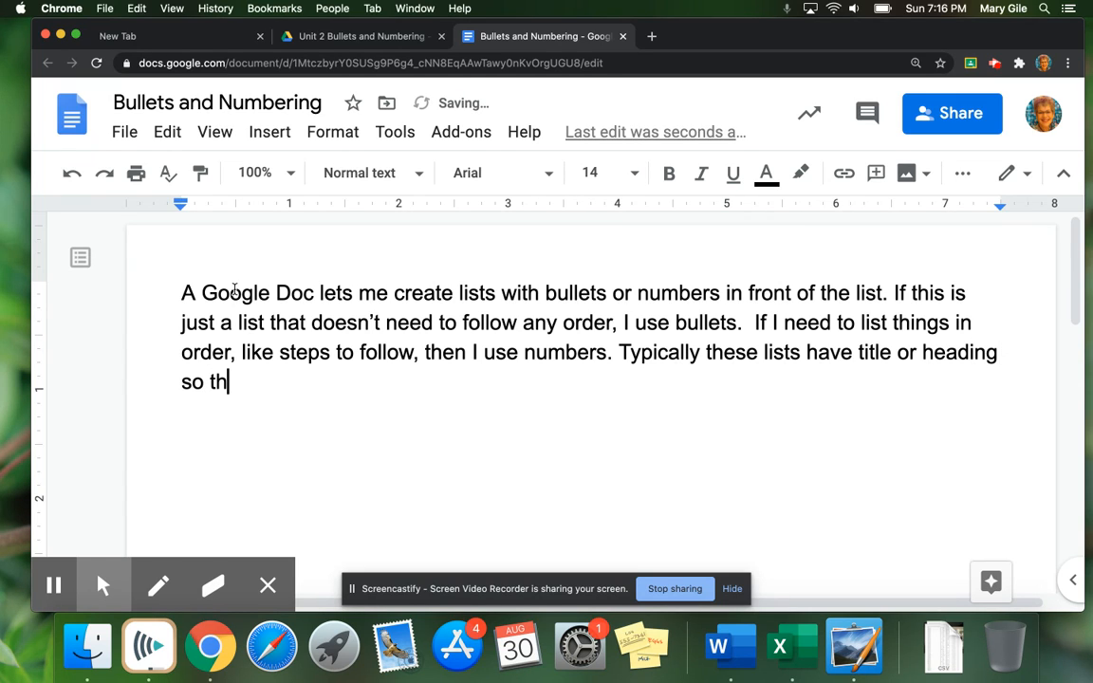
{"action": "type", "text": "ai I ino"}
{"action": "key", "text": "BackSpace"}
{"action": "key", "text": "BackSpace"}
{"action": "key", "text": "BackSpace"}
{"action": "type", "text": "kno"}
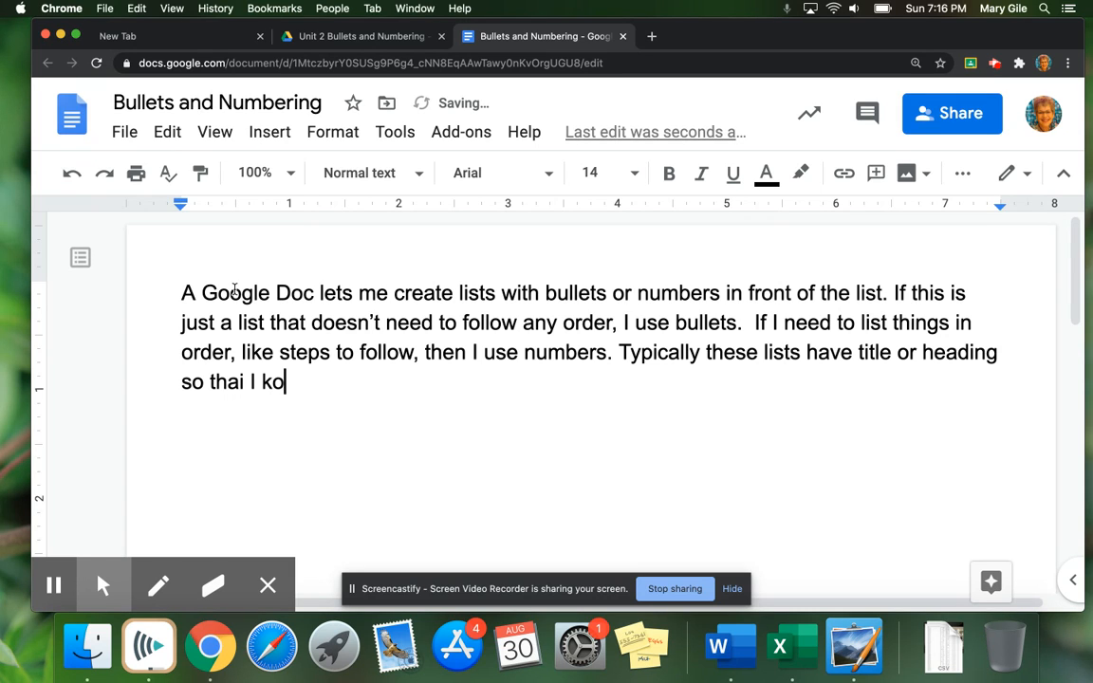
{"action": "key", "text": "BackSpace"}
{"action": "type", "text": "now w"}
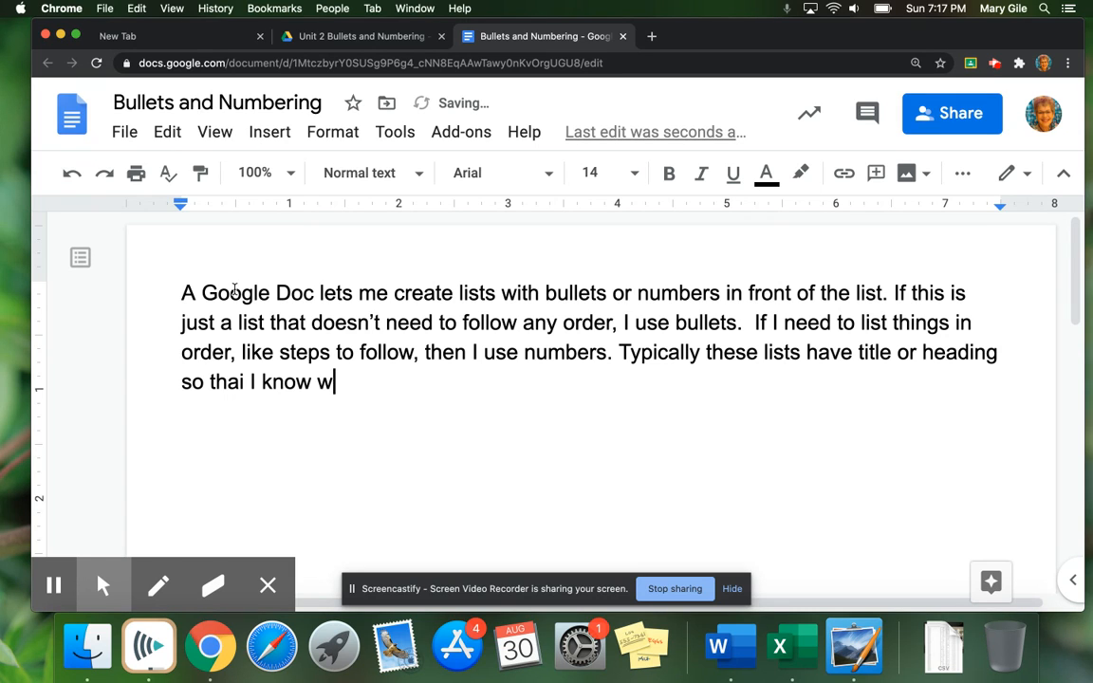
{"action": "type", "text": "hat the list is about."}
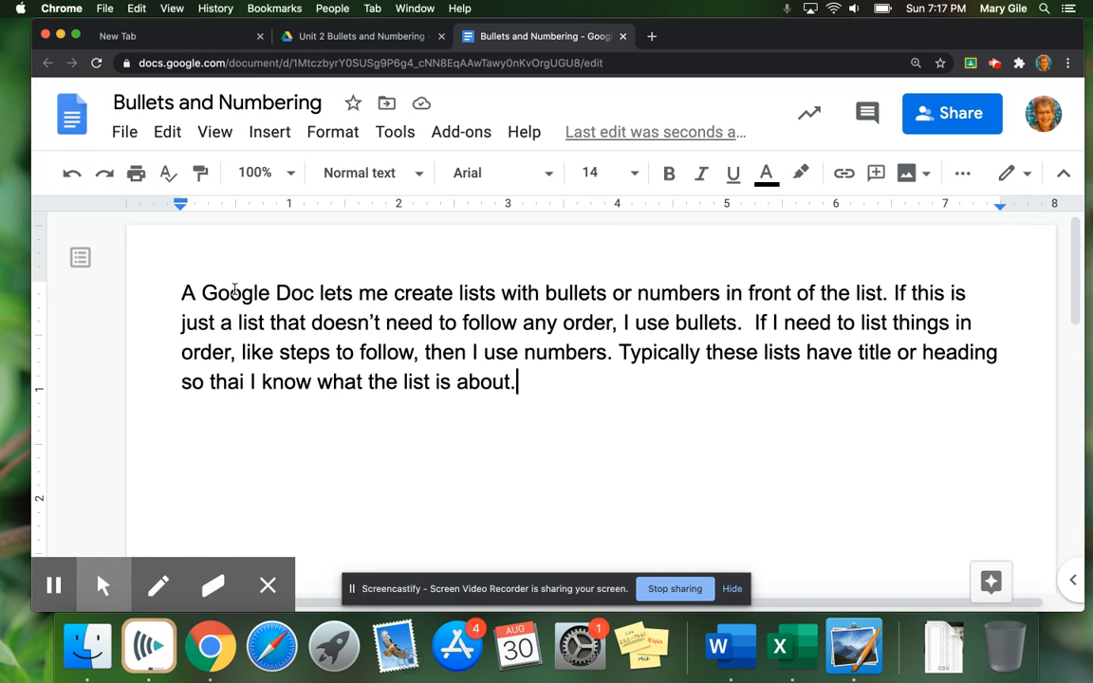
{"action": "key", "text": "Return"}
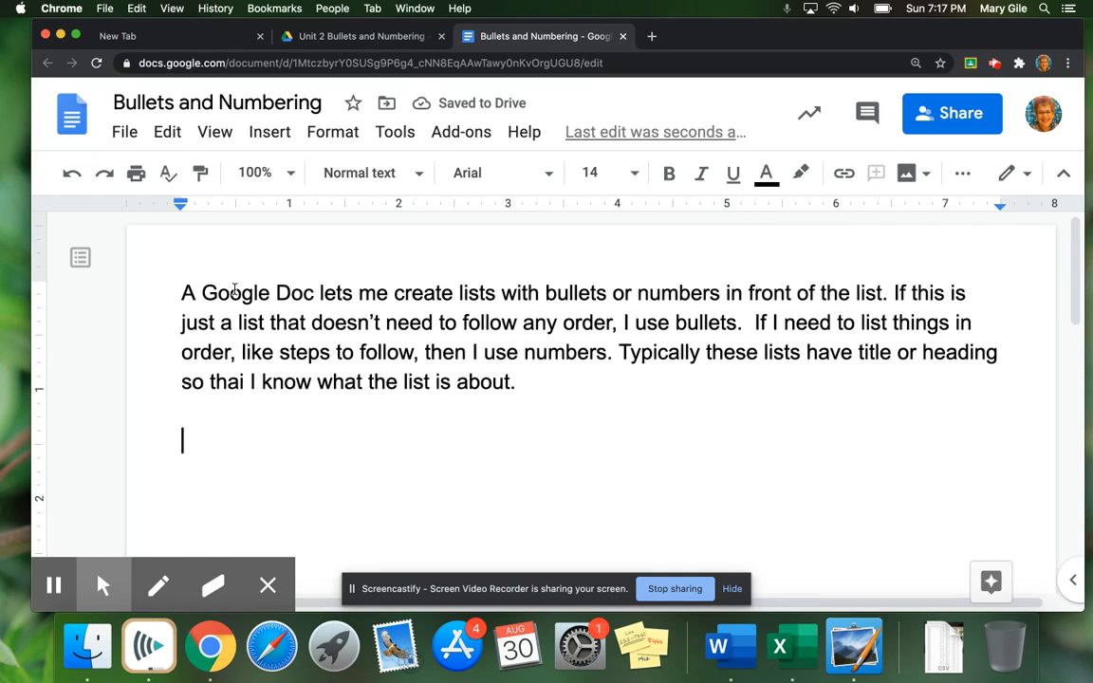
- Write the heading "Groceries" below the paragraph and start a bulleted list with solid round bullets under it
{"action": "type", "text": "G"}
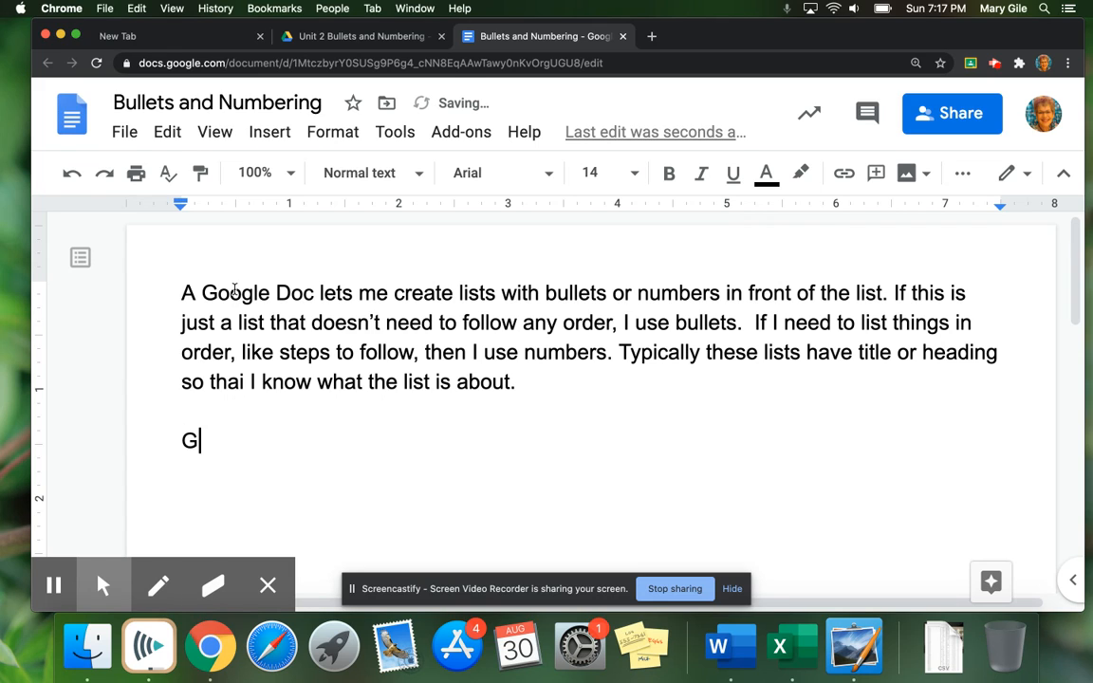
{"action": "type", "text": "roceries"}
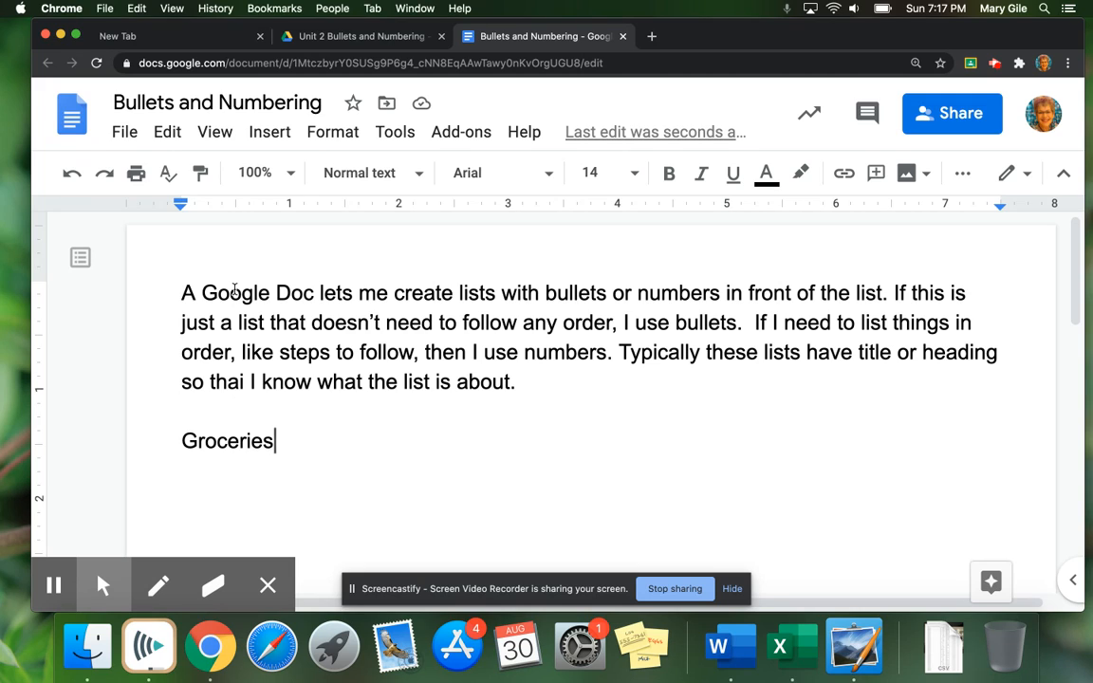
{"action": "key", "text": "Return"}
{"action": "left_click", "coordinate": [963, 175]}
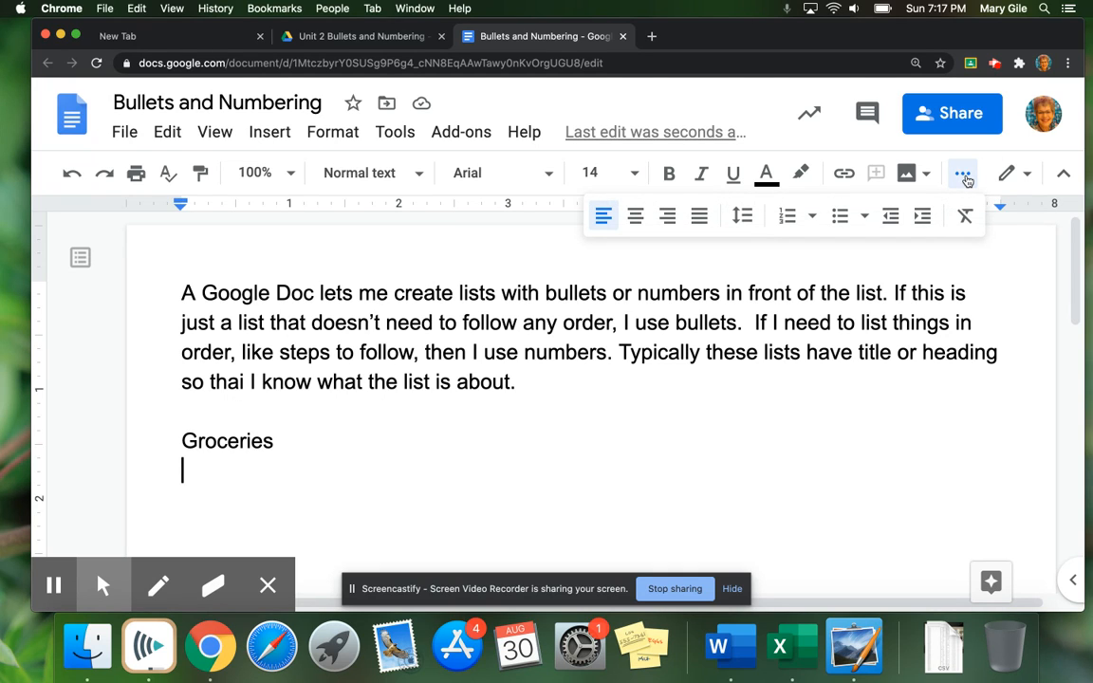
{"action": "left_click", "coordinate": [866, 218]}
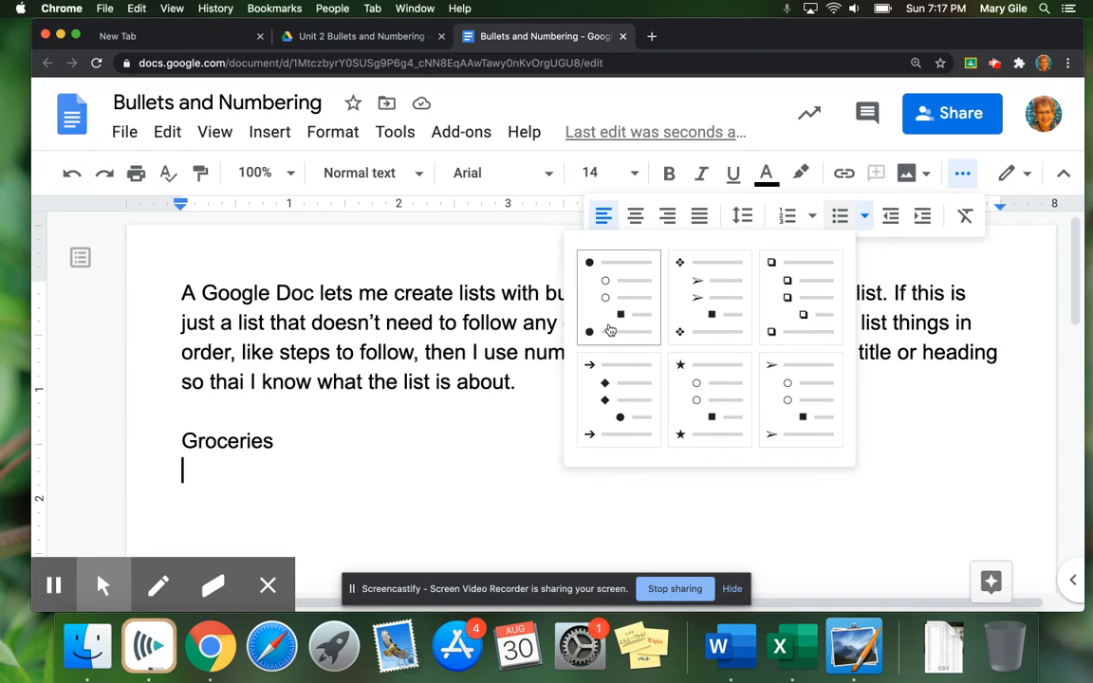
{"action": "left_click", "coordinate": [604, 282]}
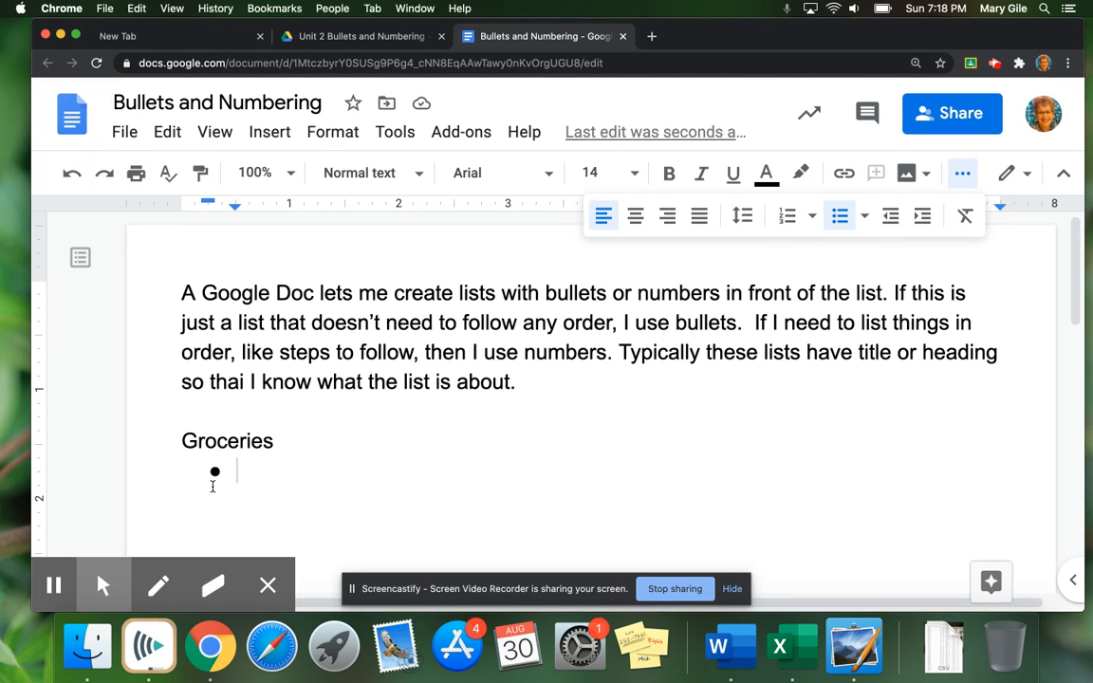
- Enter "Bread", "Milk" and "Cereal" as the first three bulleted items under Groceries
{"action": "type", "text": "bread"}
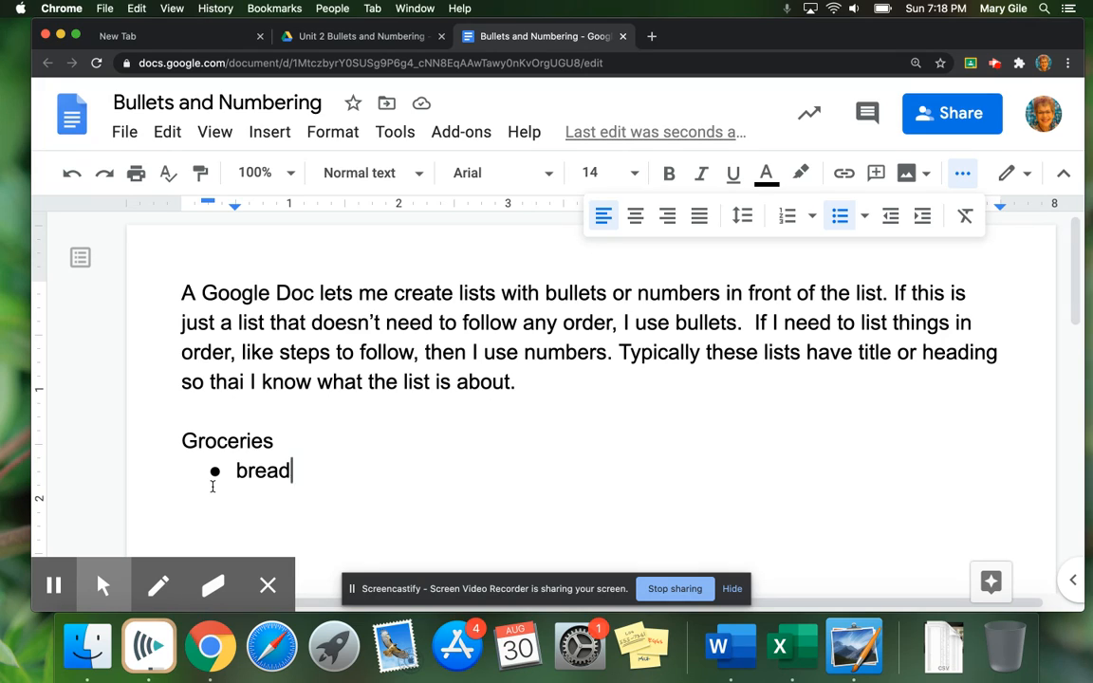
{"action": "key", "text": "Return"}
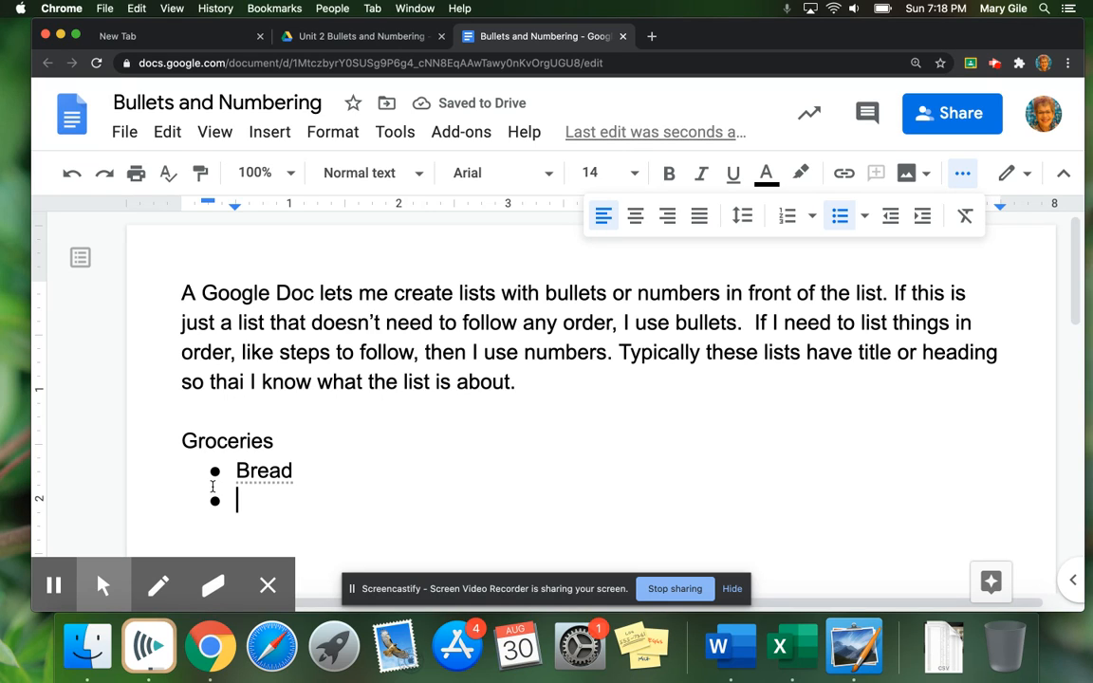
{"action": "type", "text": "milk"}
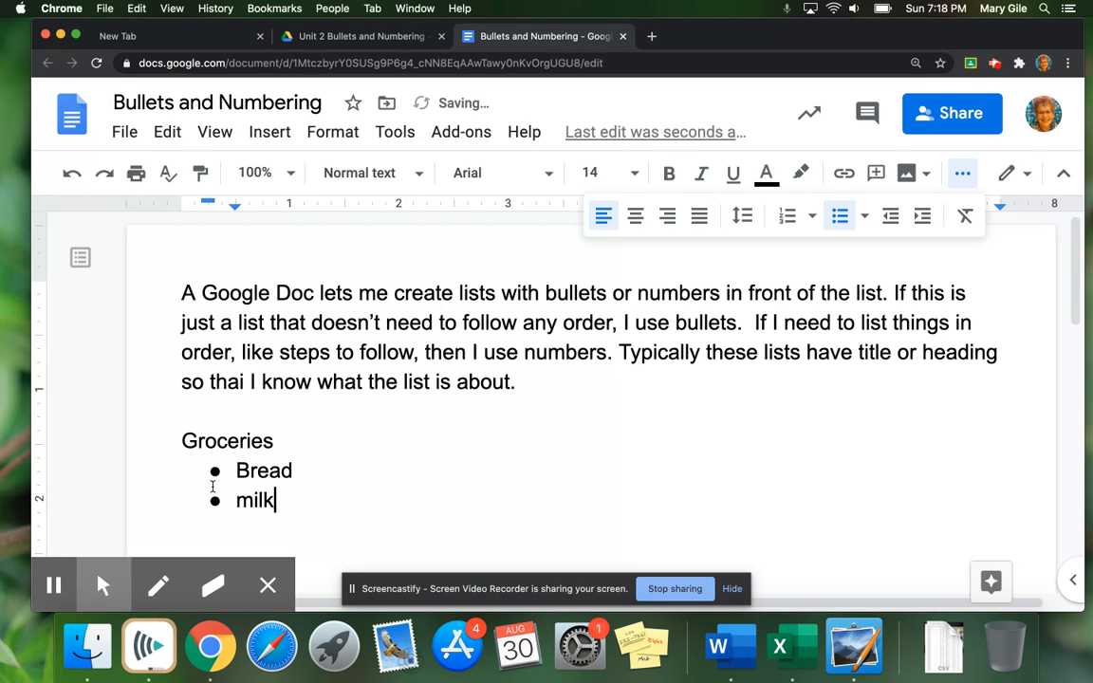
{"action": "key", "text": "Return"}
{"action": "type", "text": "cereal"}
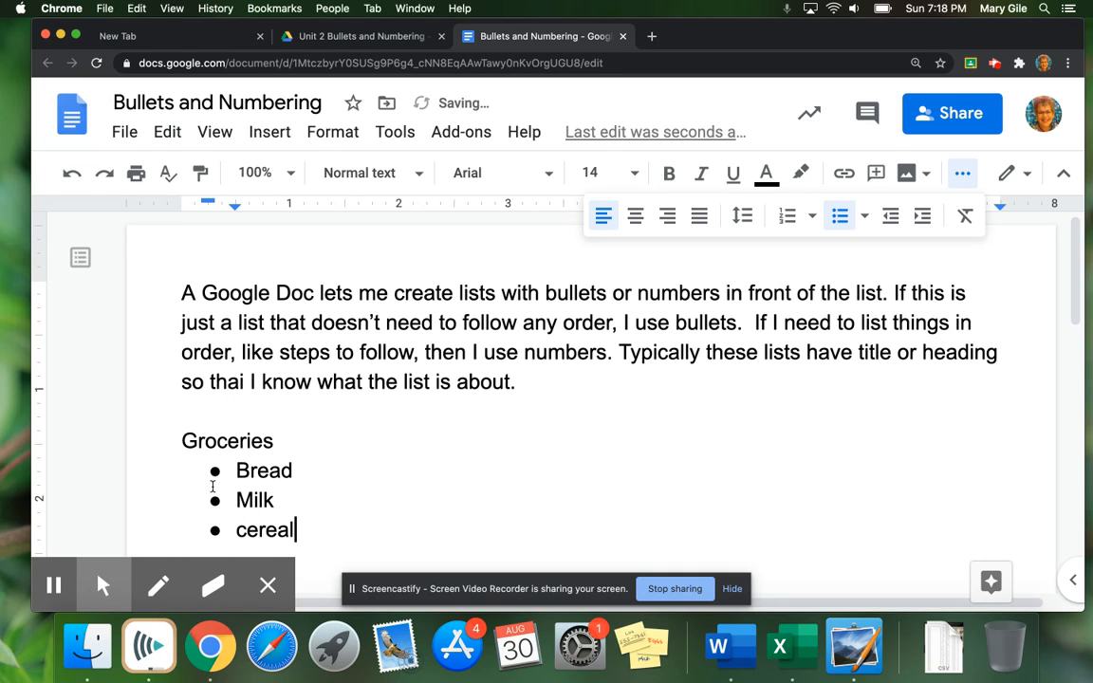
{"action": "key", "text": "Return"}
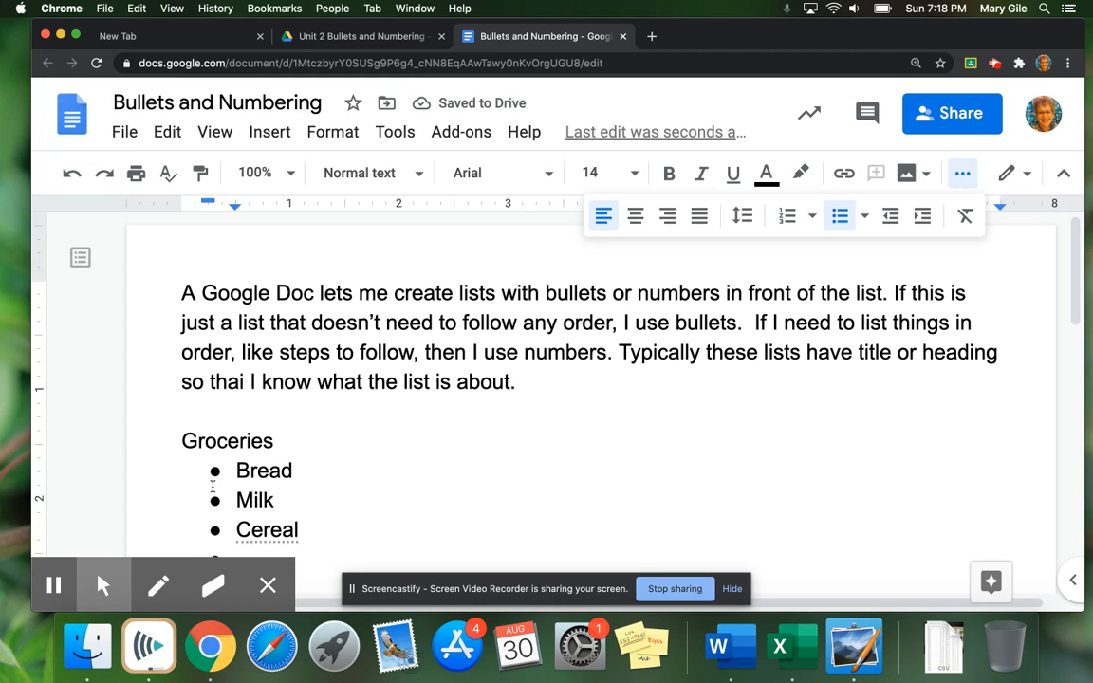
- Add "Cheese" and "Pickled pigs feet" to the Groceries bullets and end the bulleted list
{"action": "scroll", "coordinate": [213, 486], "scroll_direction": "down", "scroll_amount": 4}
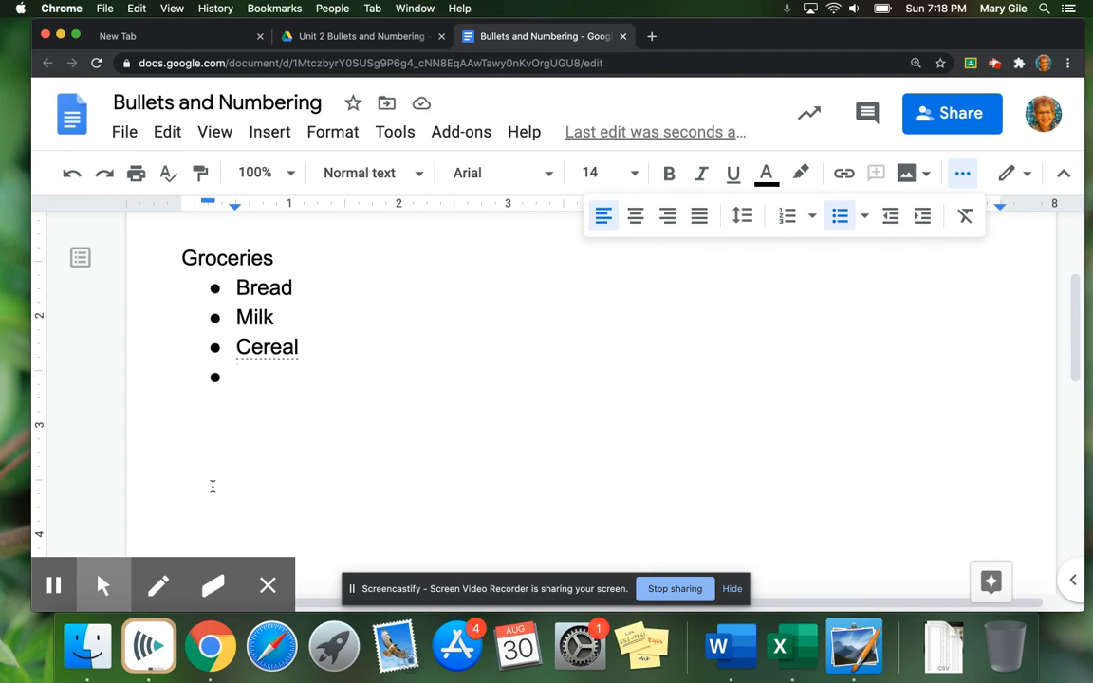
{"action": "type", "text": "ch"}
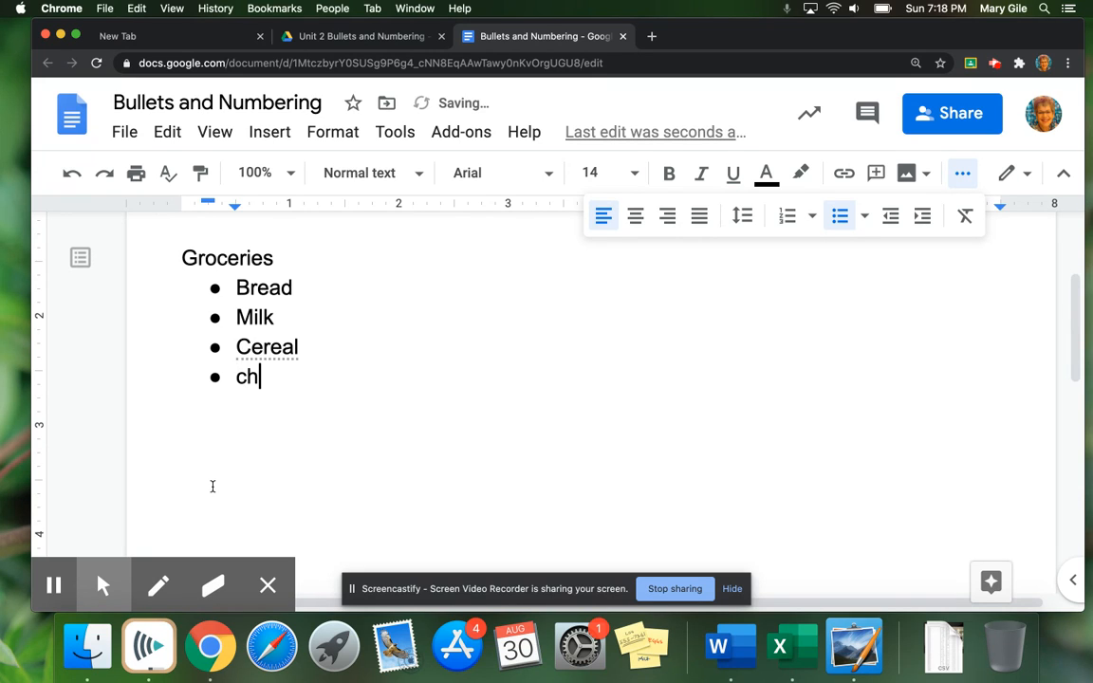
{"action": "type", "text": "eese"}
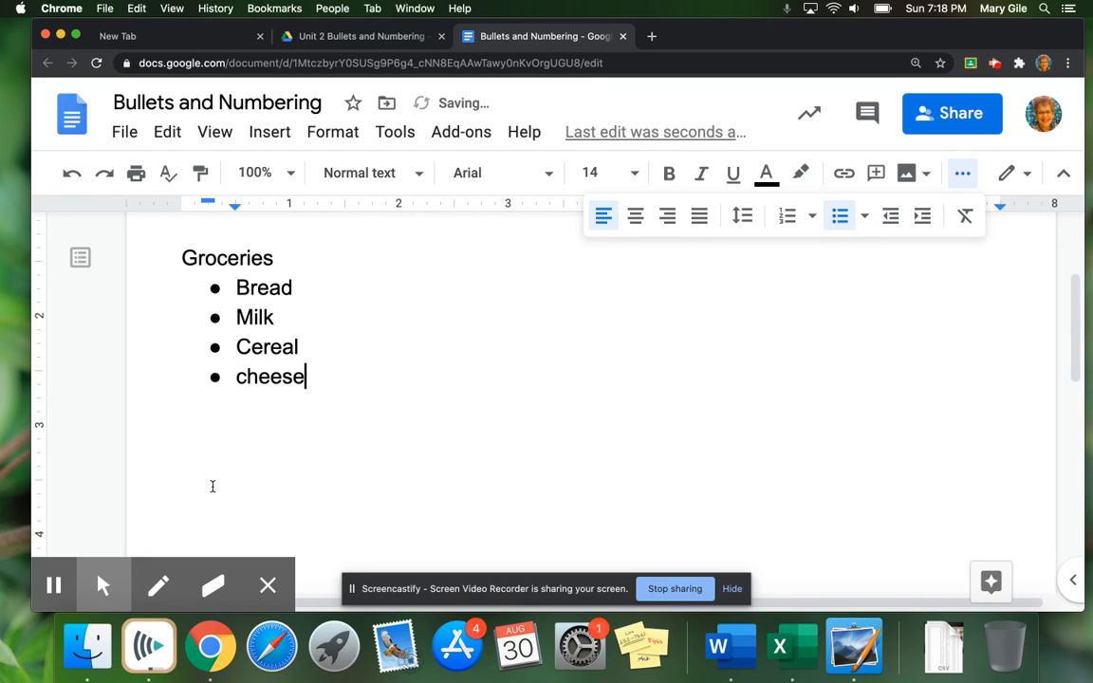
{"action": "key", "text": "Return"}
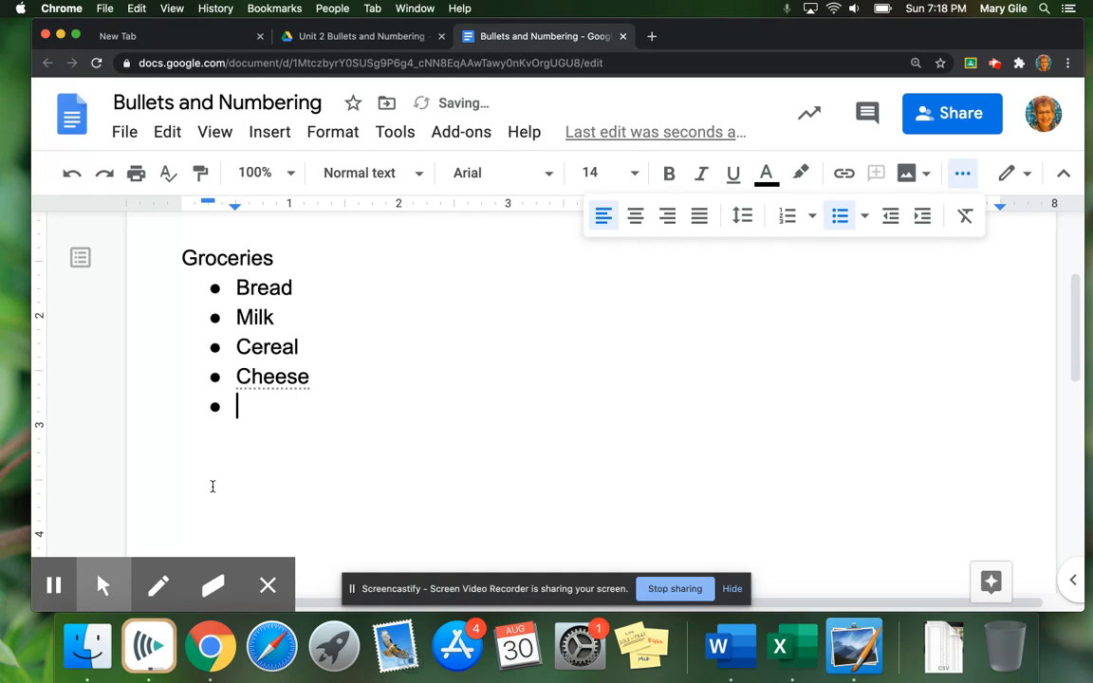
{"action": "type", "text": "pickle"}
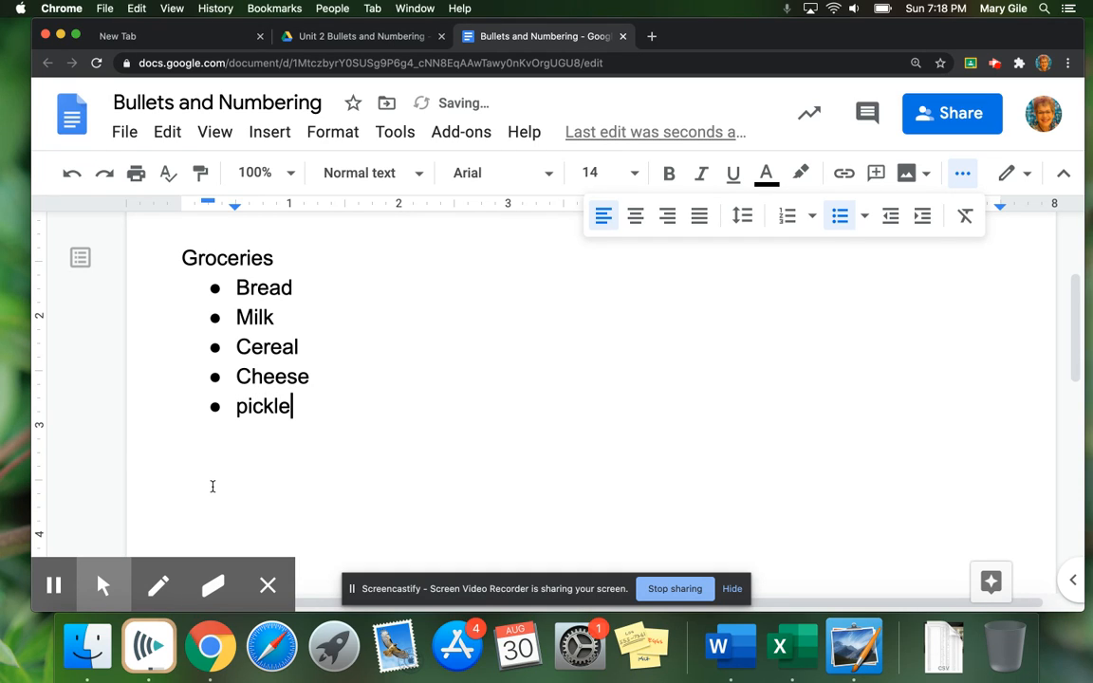
{"action": "type", "text": "d pigs"}
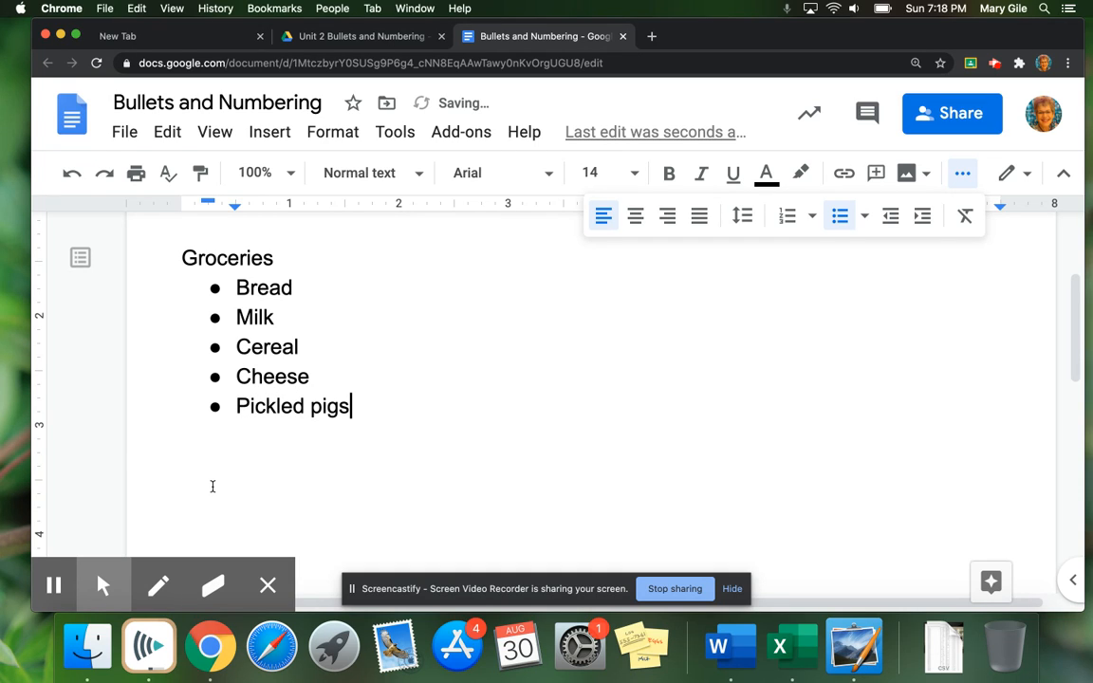
{"action": "type", "text": " feet"}
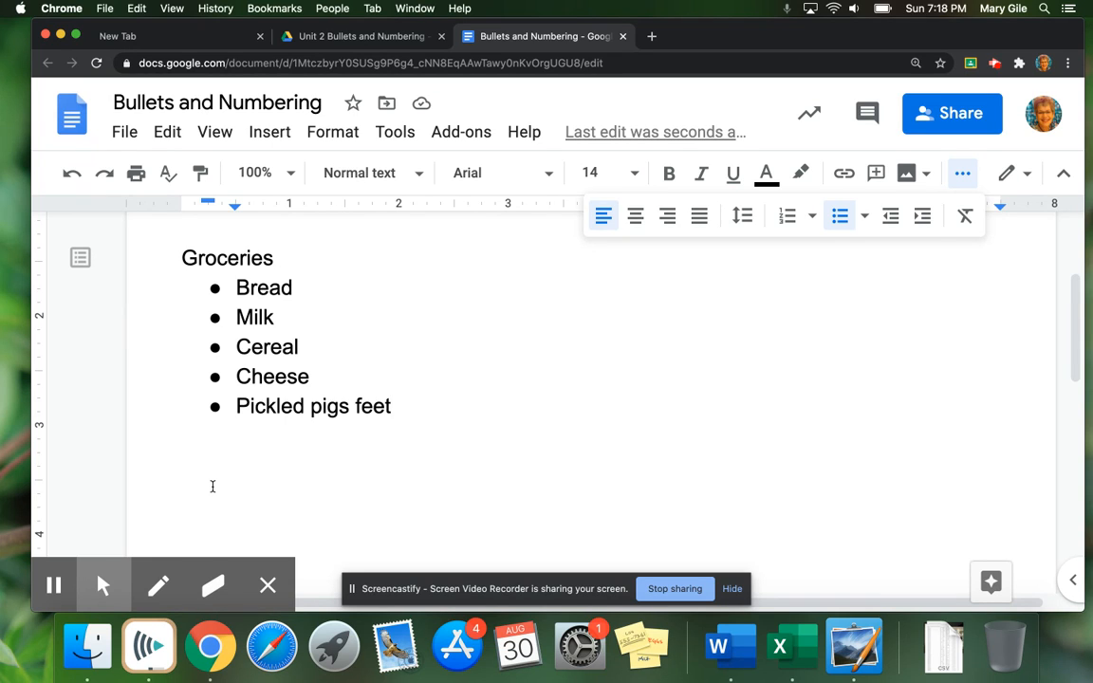
{"action": "key", "text": "Return"}
{"action": "key", "text": "Return"}
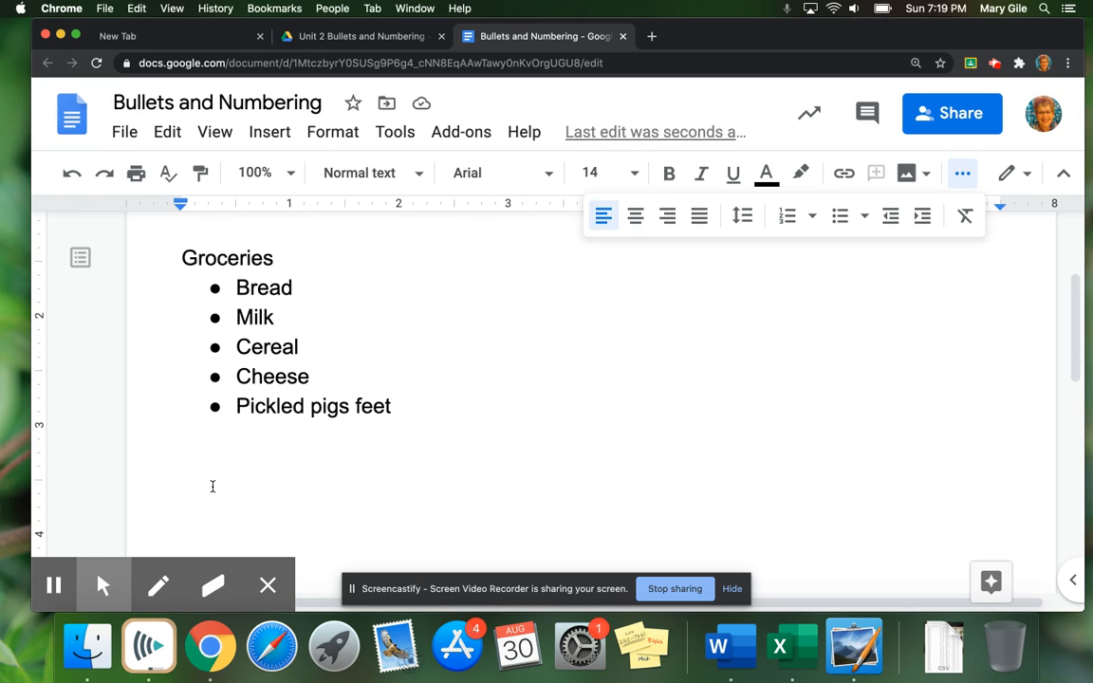
- Leave a blank line, write the heading "How to take out the trash" and start a 1., a., i. style numbered list under it
{"action": "key", "text": "Return"}
{"action": "type", "text": "Ho"}
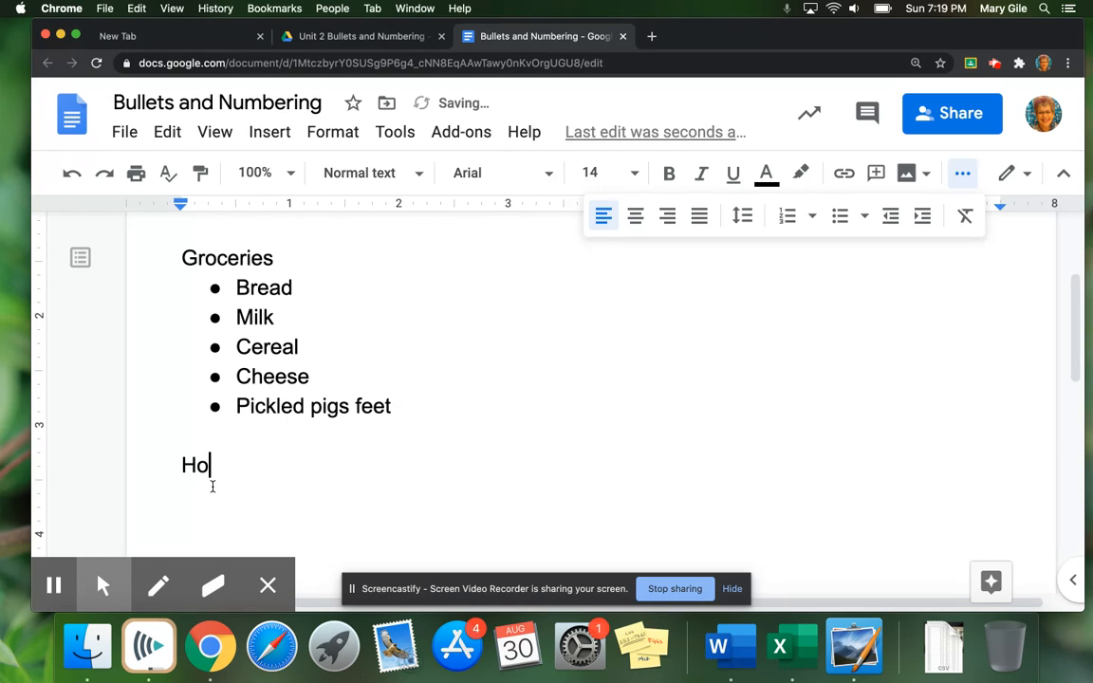
{"action": "type", "text": "w to take ou"}
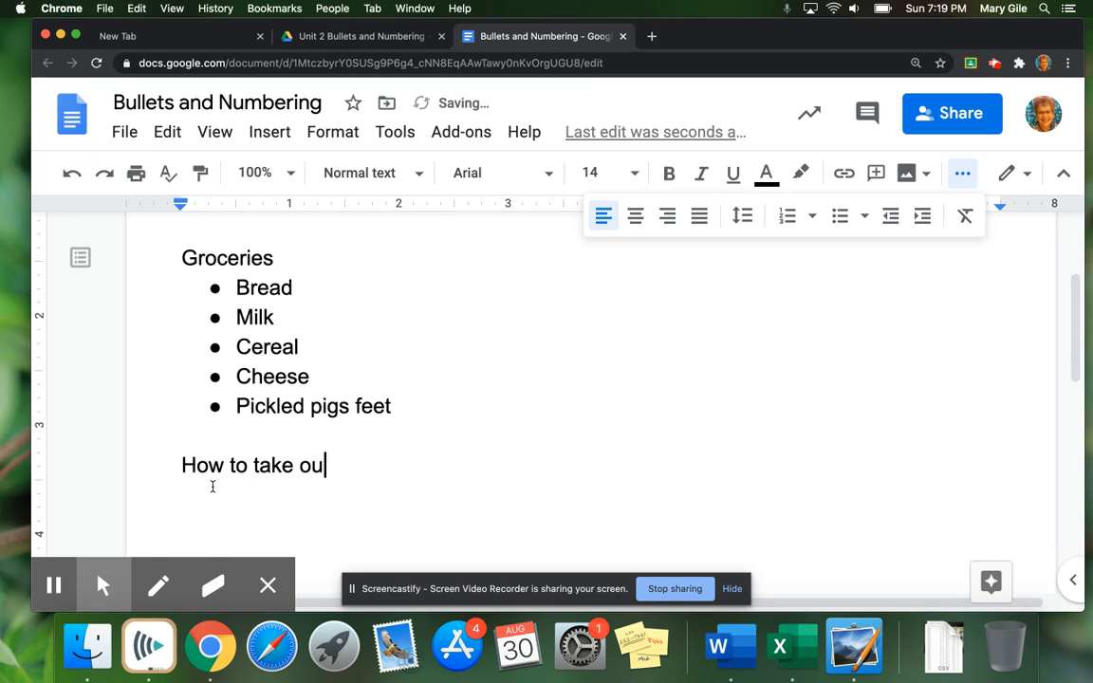
{"action": "type", "text": "t the trash"}
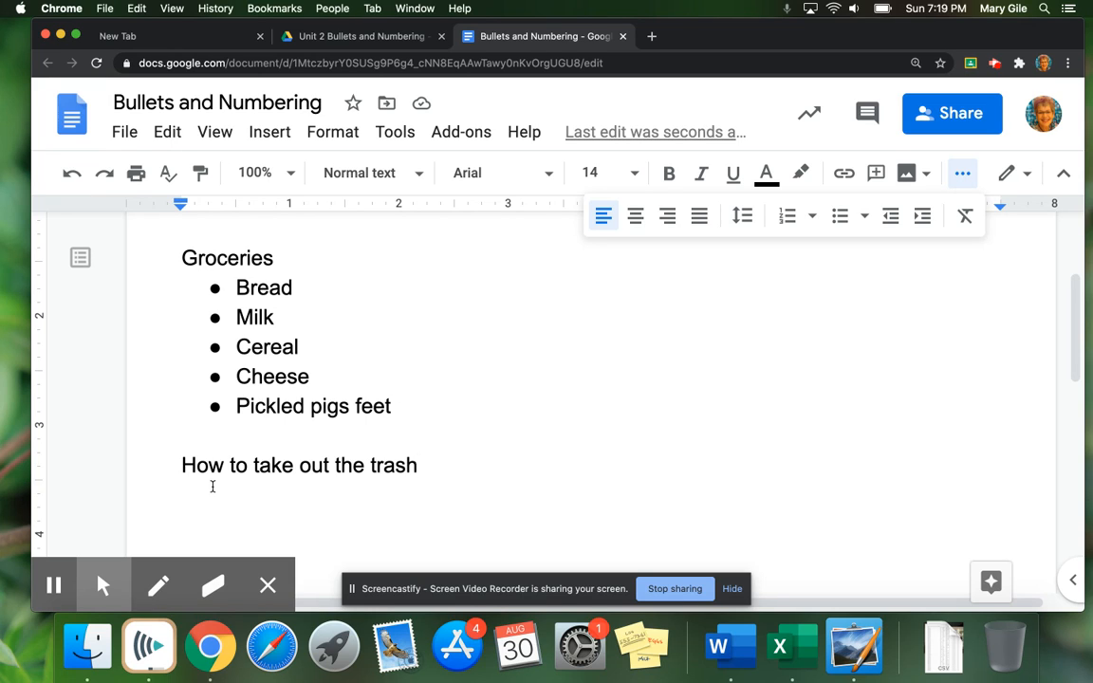
{"action": "key", "text": "Return"}
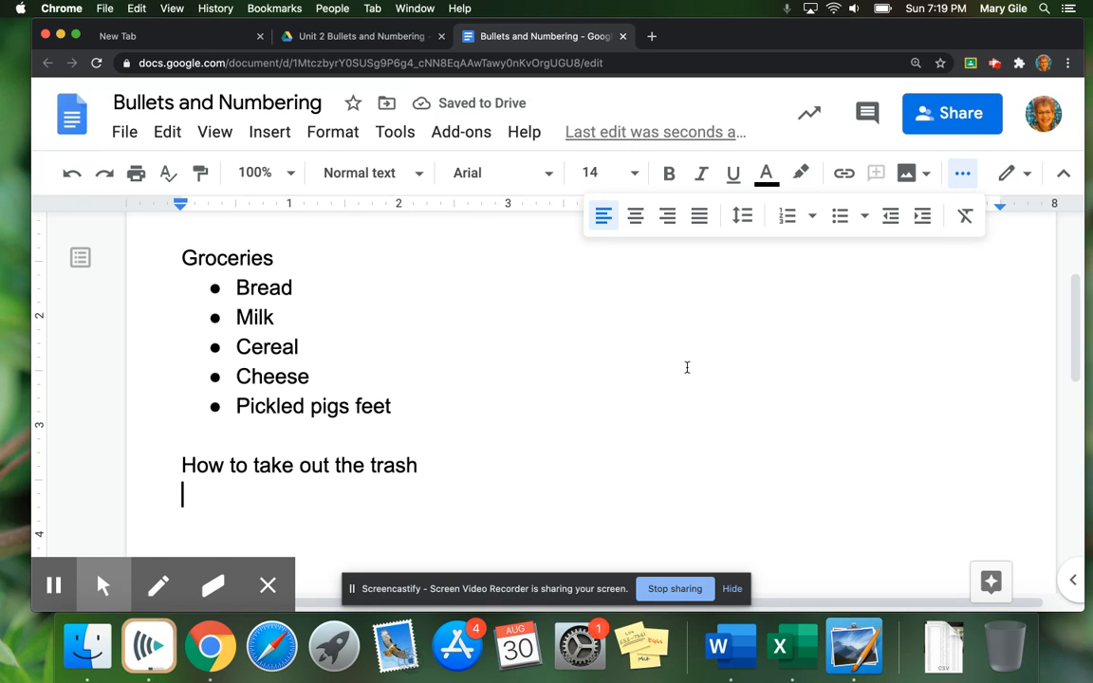
{"action": "left_click", "coordinate": [810, 217]}
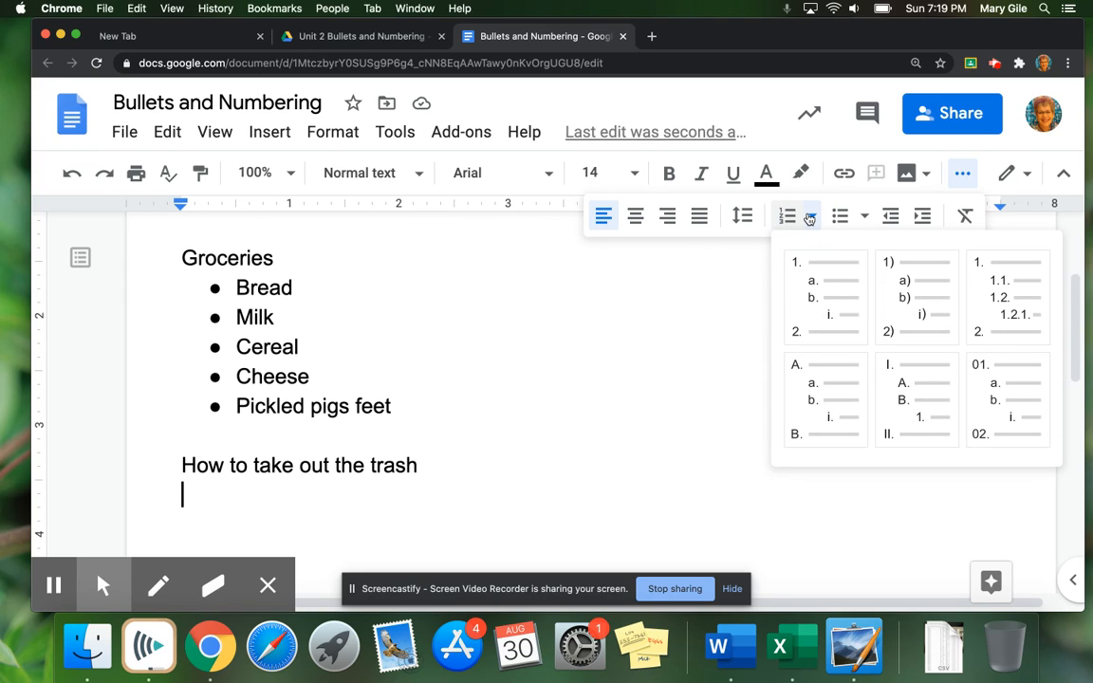
{"action": "left_click", "coordinate": [811, 285]}
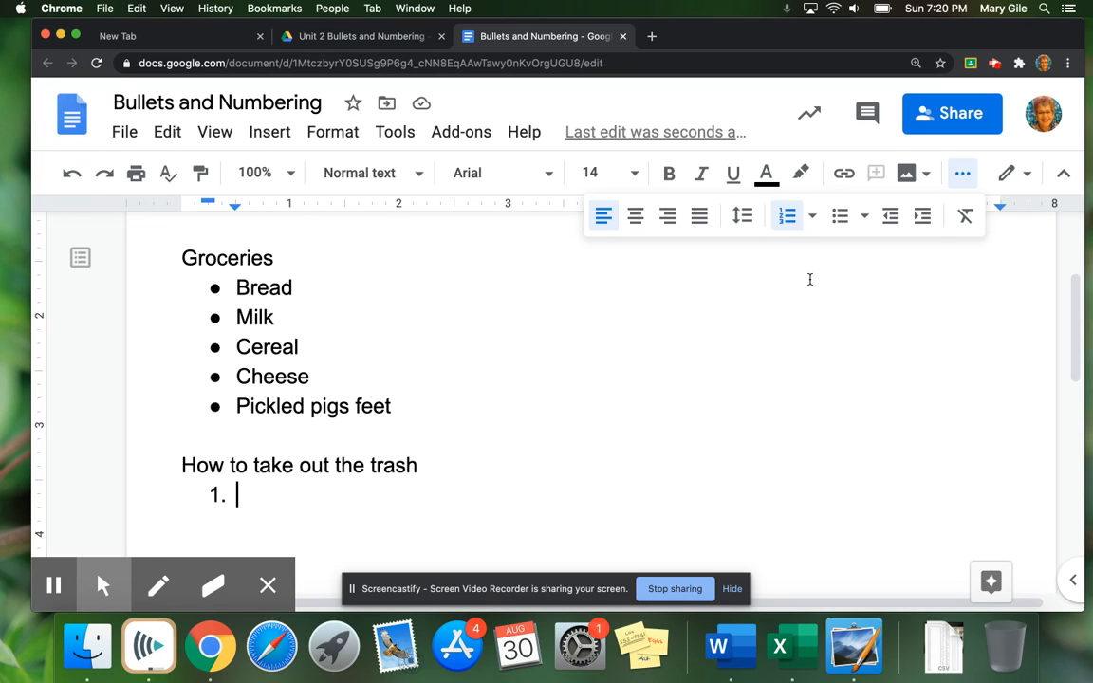
- Write "Go to the trash can." as the first numbered item and start the second one
{"action": "type", "text": "Go to the "}
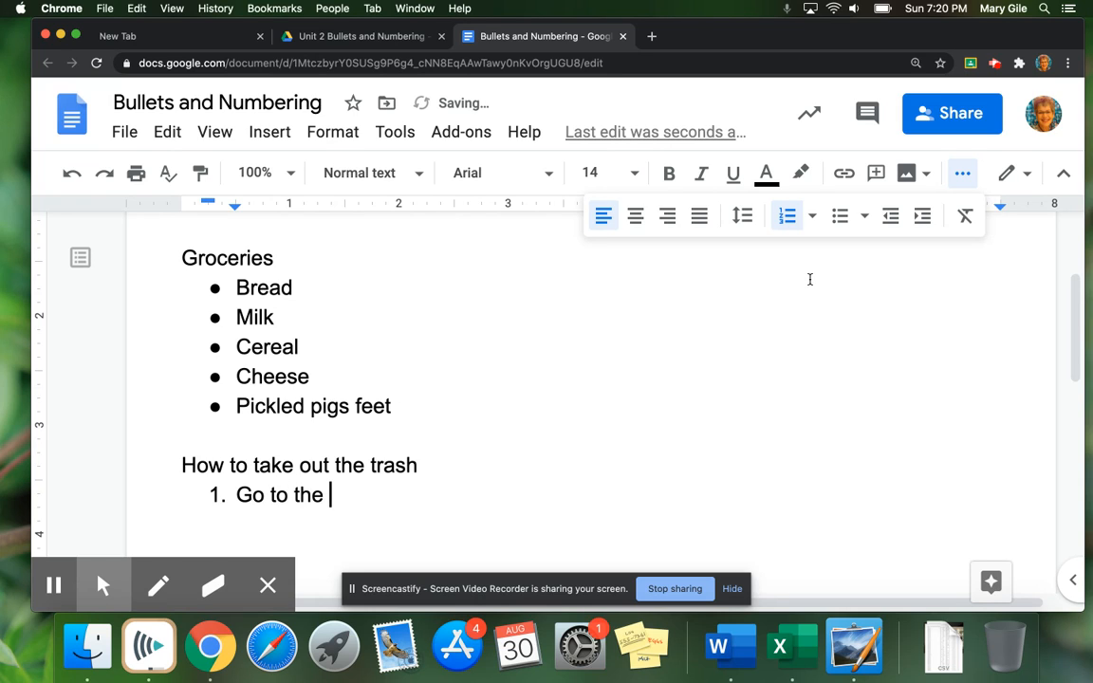
{"action": "type", "text": "trash"}
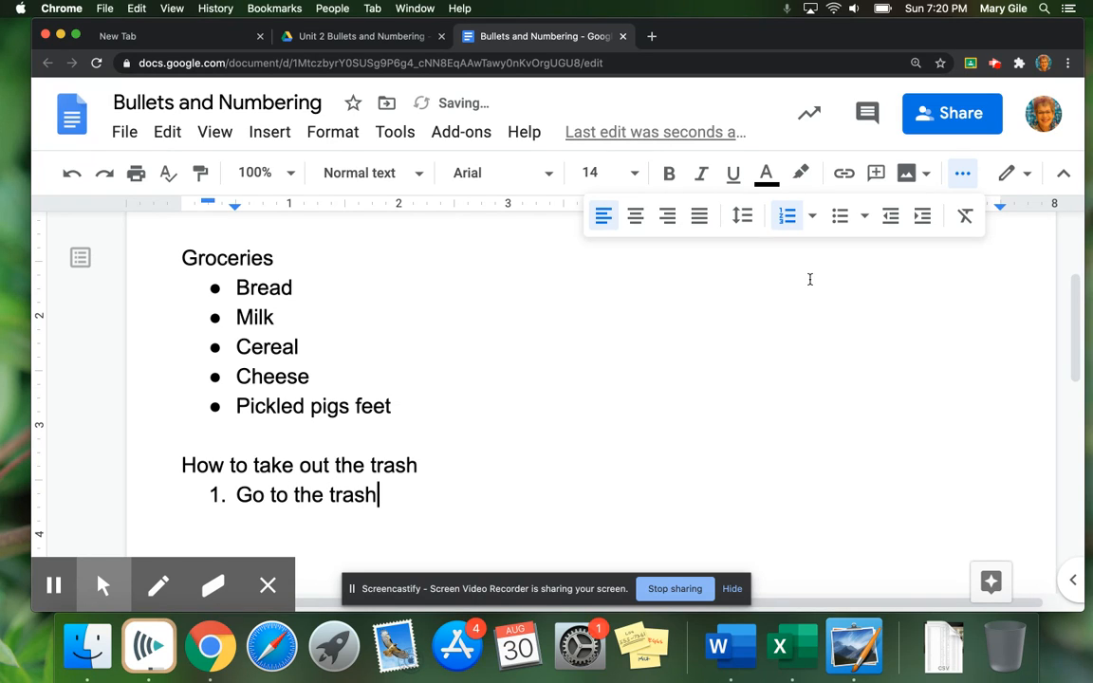
{"action": "type", "text": " can."}
{"action": "key", "text": "Return"}
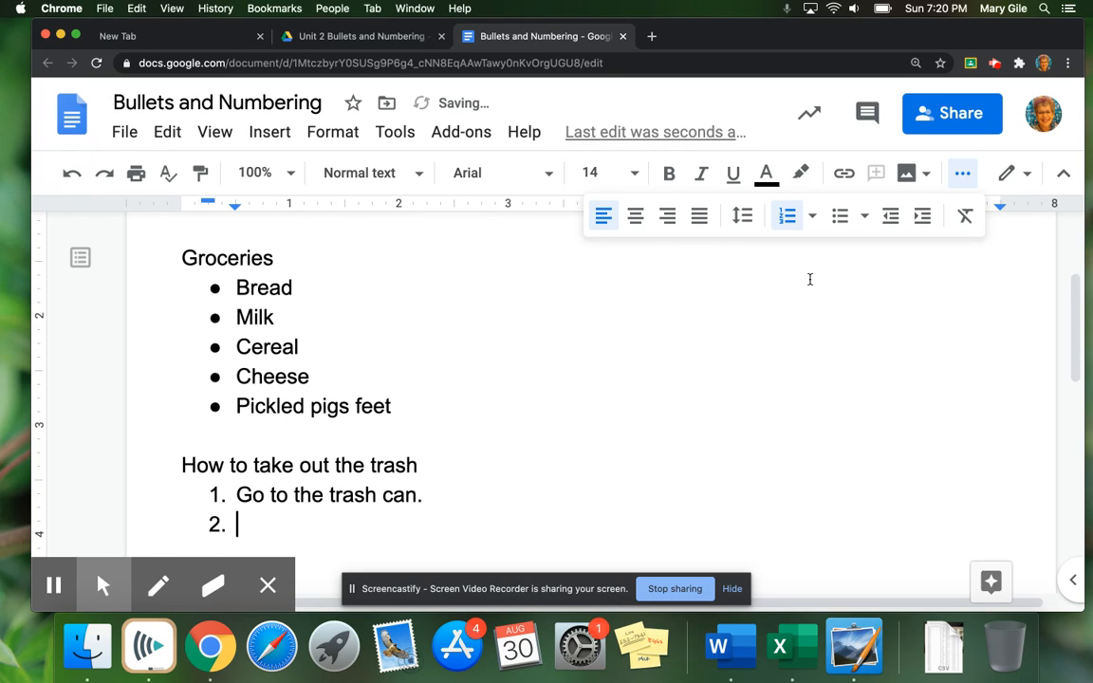
- Write "Gather the top of the bag together using the handles" as the second numbered item and start the third
{"action": "type", "text": "Gather "}
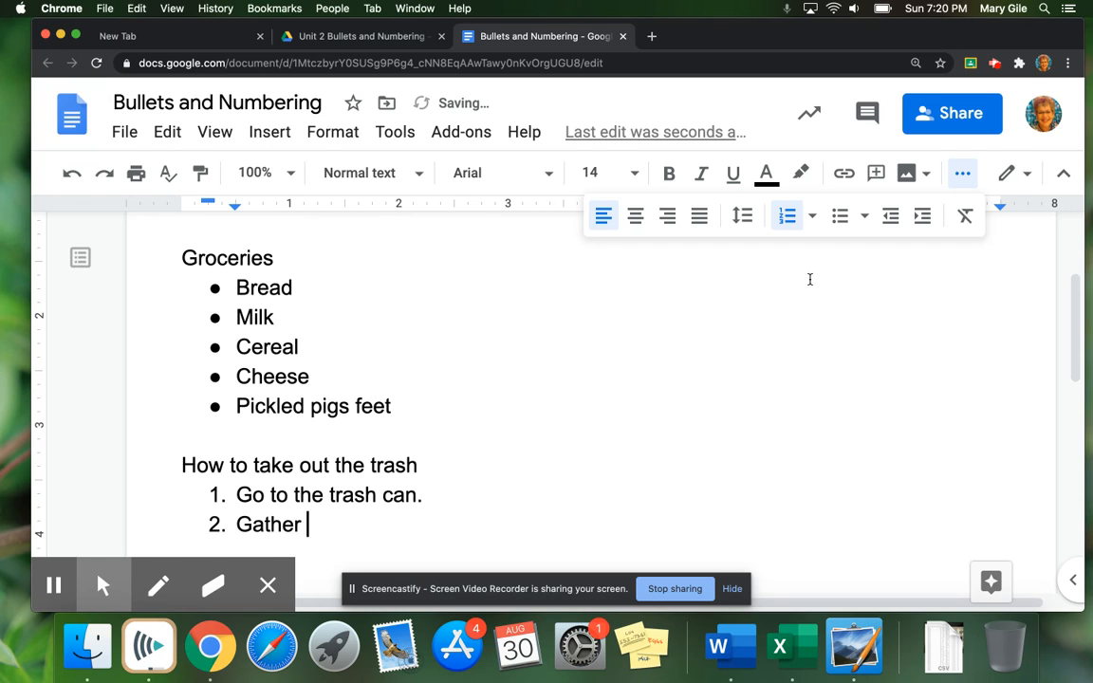
{"action": "type", "text": "the top of the bag together "}
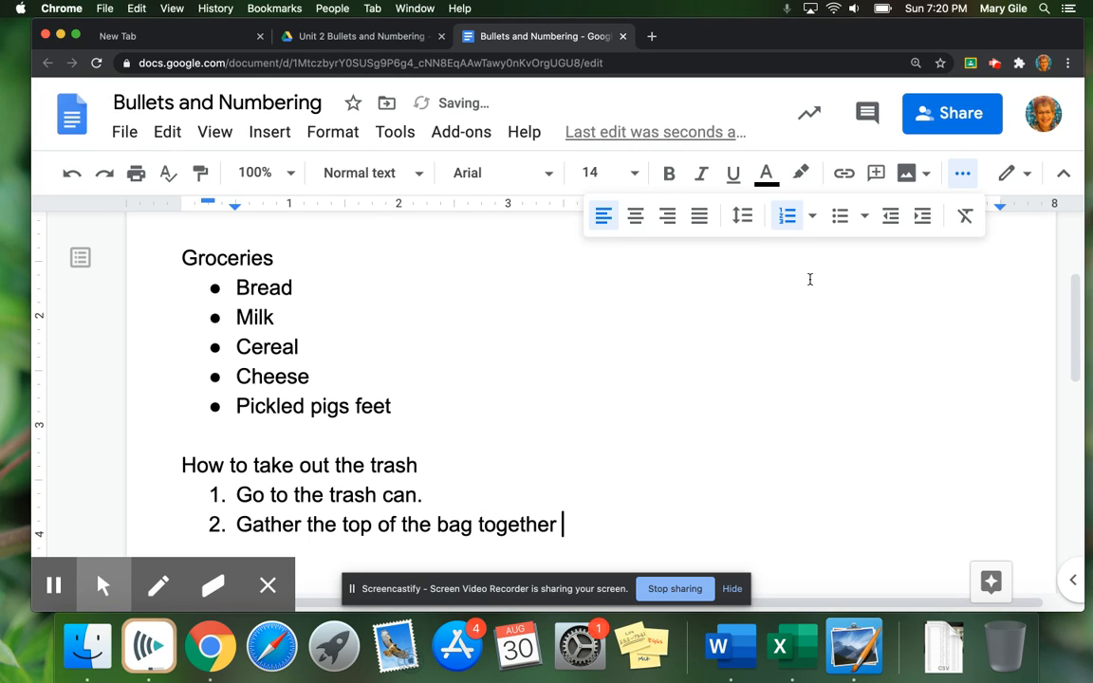
{"action": "type", "text": "using"}
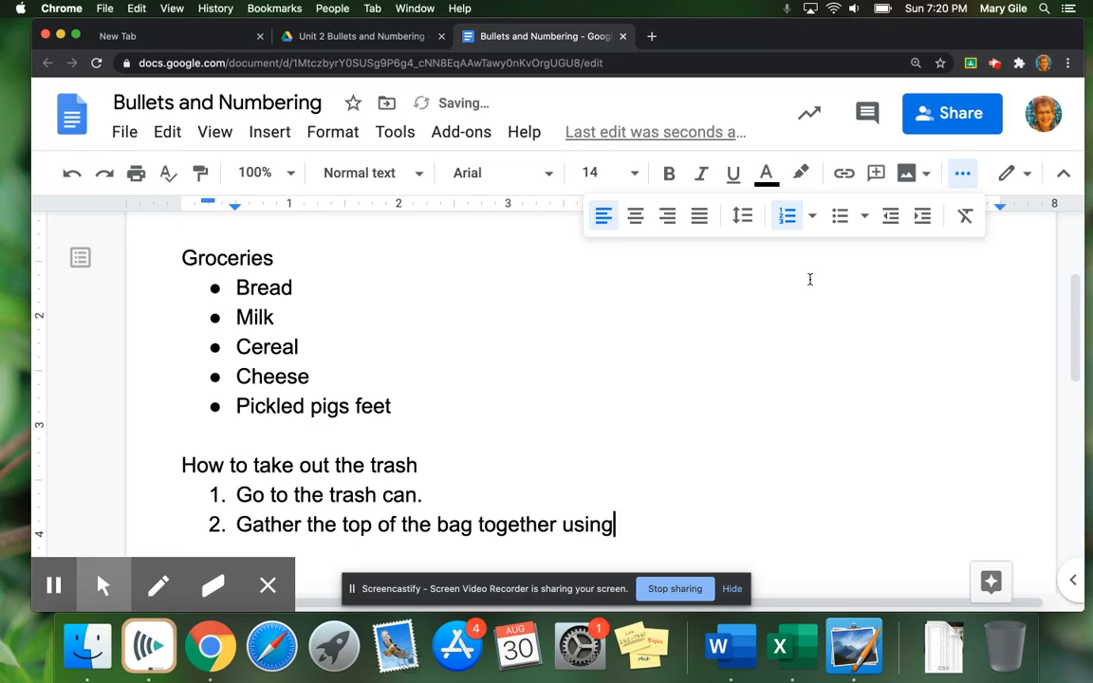
{"action": "type", "text": " the handles"}
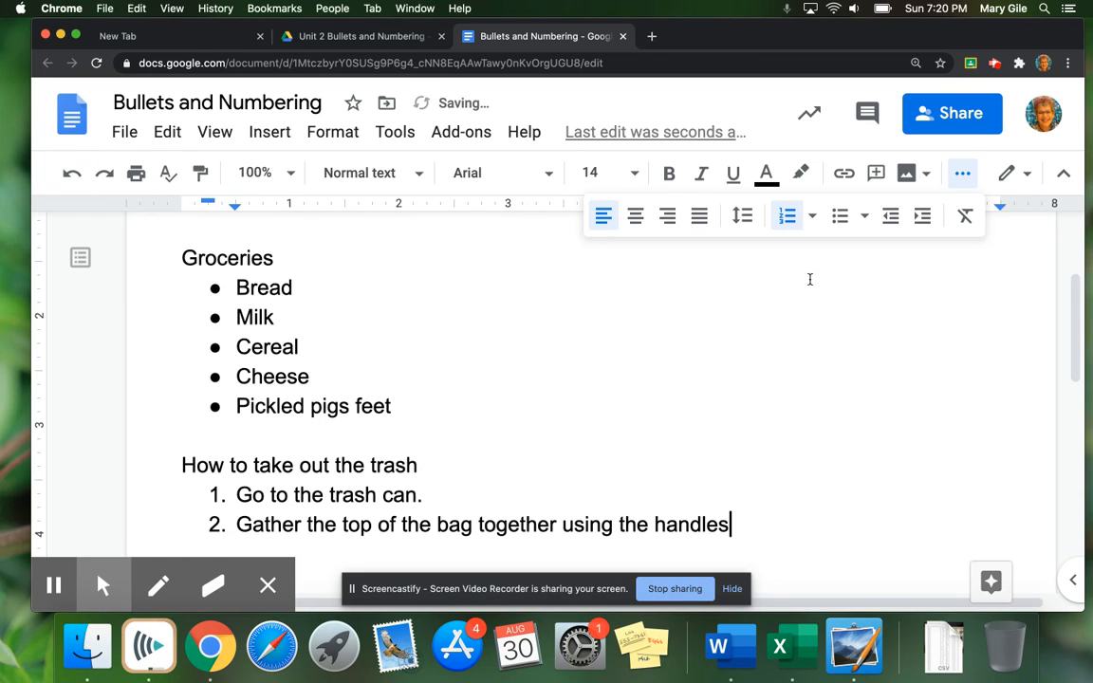
{"action": "key", "text": "Return"}
- Write "Tie the handles to close the bag." as the third numbered item
{"action": "scroll", "coordinate": [810, 285], "scroll_direction": "down", "scroll_amount": 4}
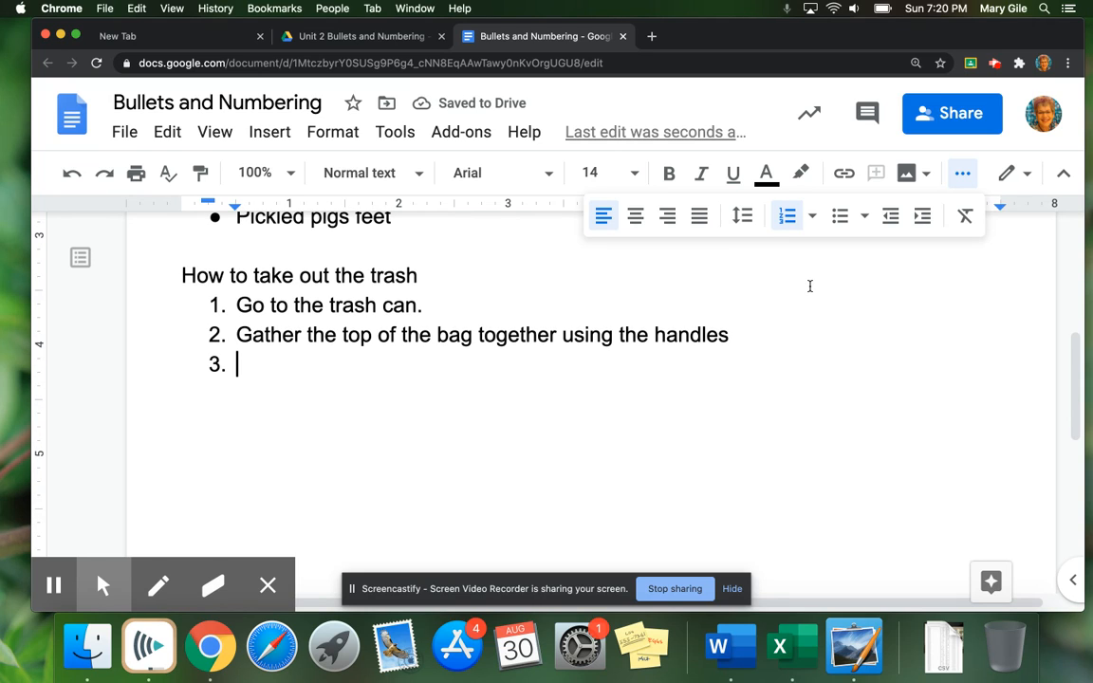
{"action": "type", "text": "Tie"}
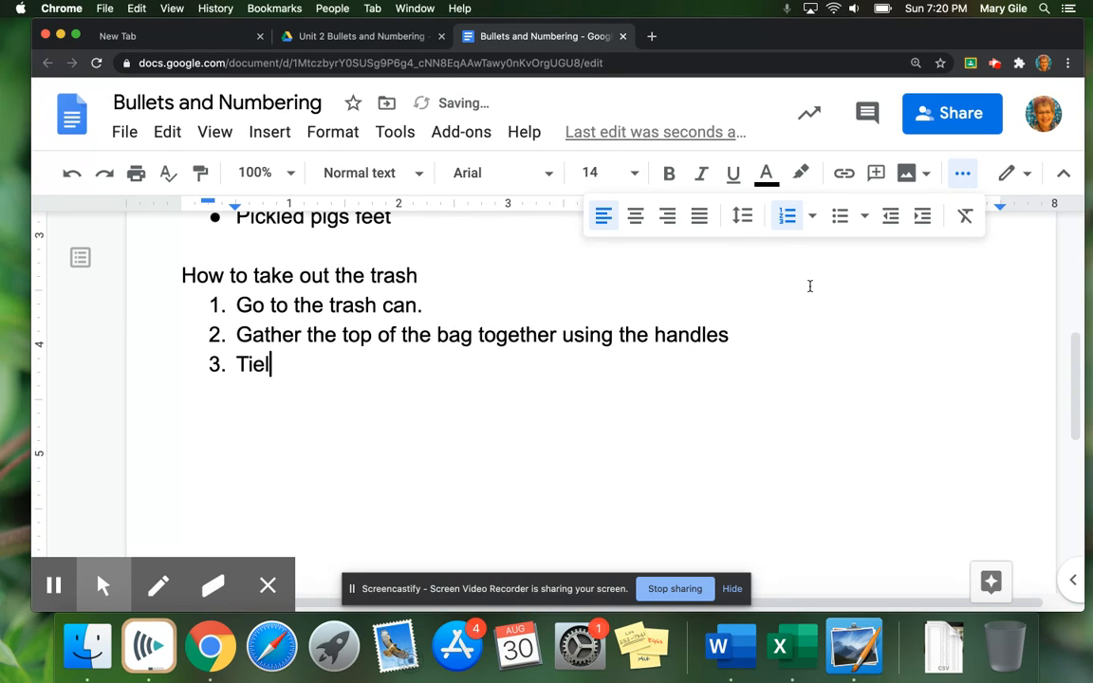
{"action": "type", "text": " the han"}
{"action": "type", "text": "d"}
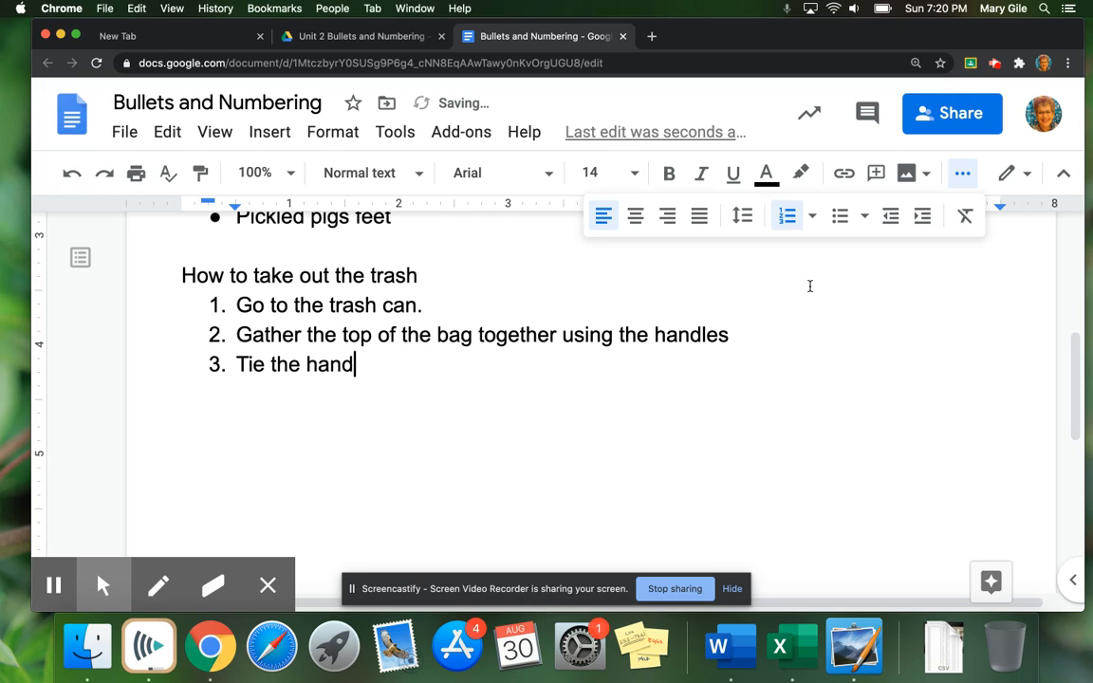
{"action": "type", "text": "les to close the bag."}
- End the second numbered item with a period and start a fourth item below "Tie the handles to close the bag."
{"action": "left_click", "coordinate": [761, 332]}
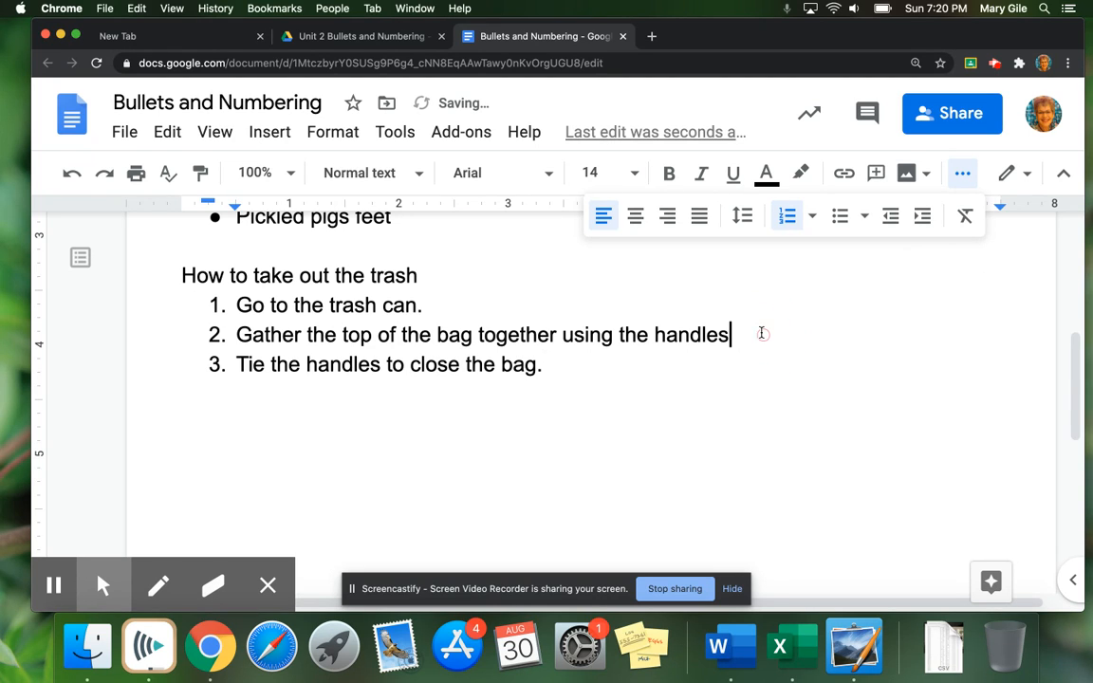
{"action": "type", "text": "."}
{"action": "left_click", "coordinate": [688, 371]}
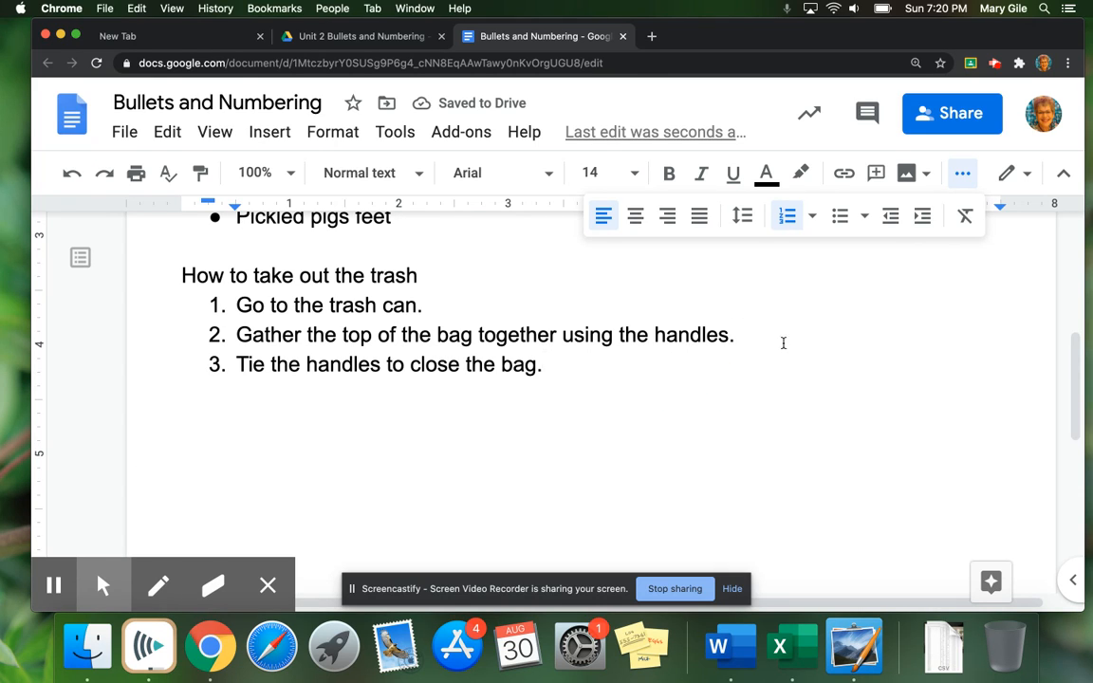
{"action": "key", "text": "Return"}
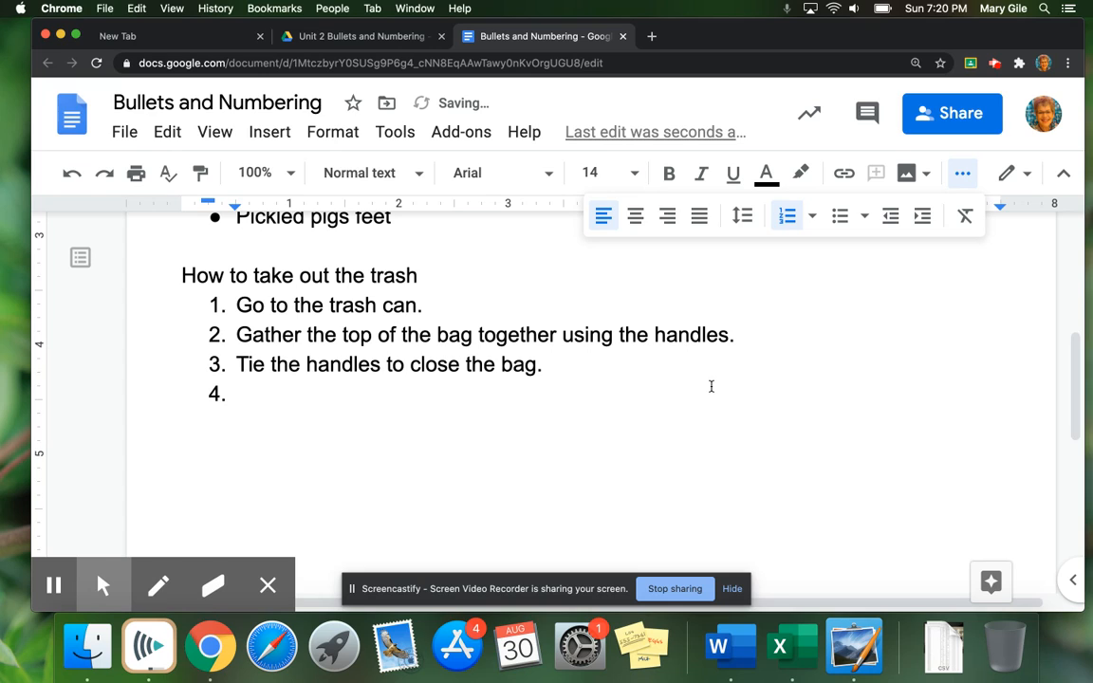
- Write "Carry the trash outside and put it with the rest of the trash." as the fourth numbered item
{"action": "type", "text": "Carry the trash outside and put it "}
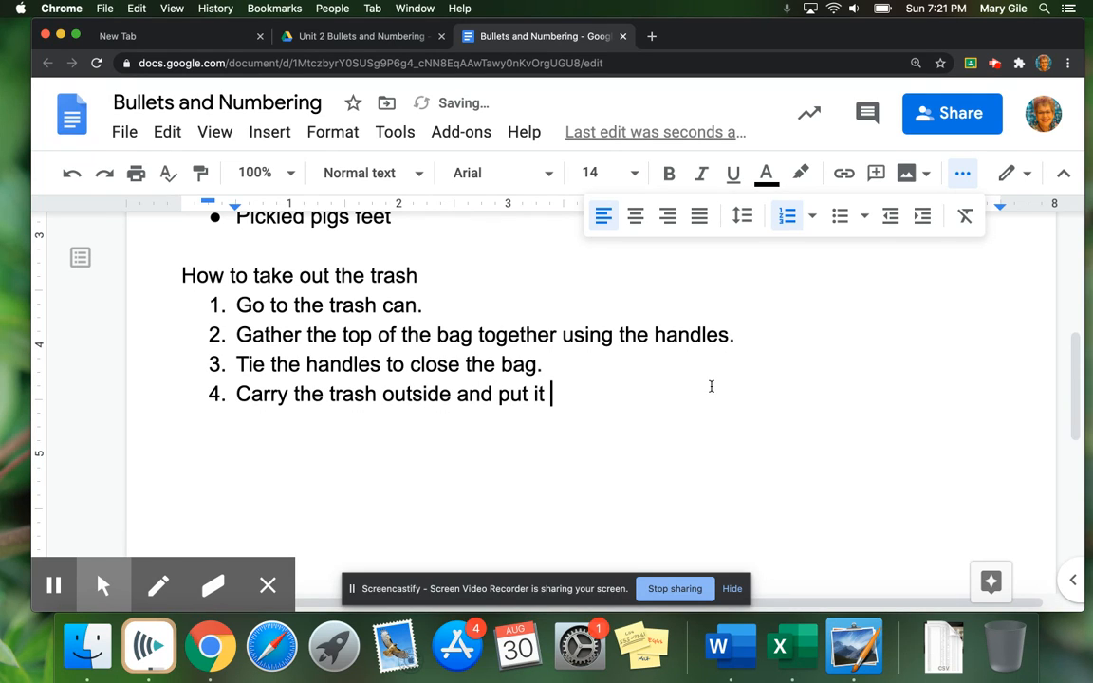
{"action": "type", "text": "with the "}
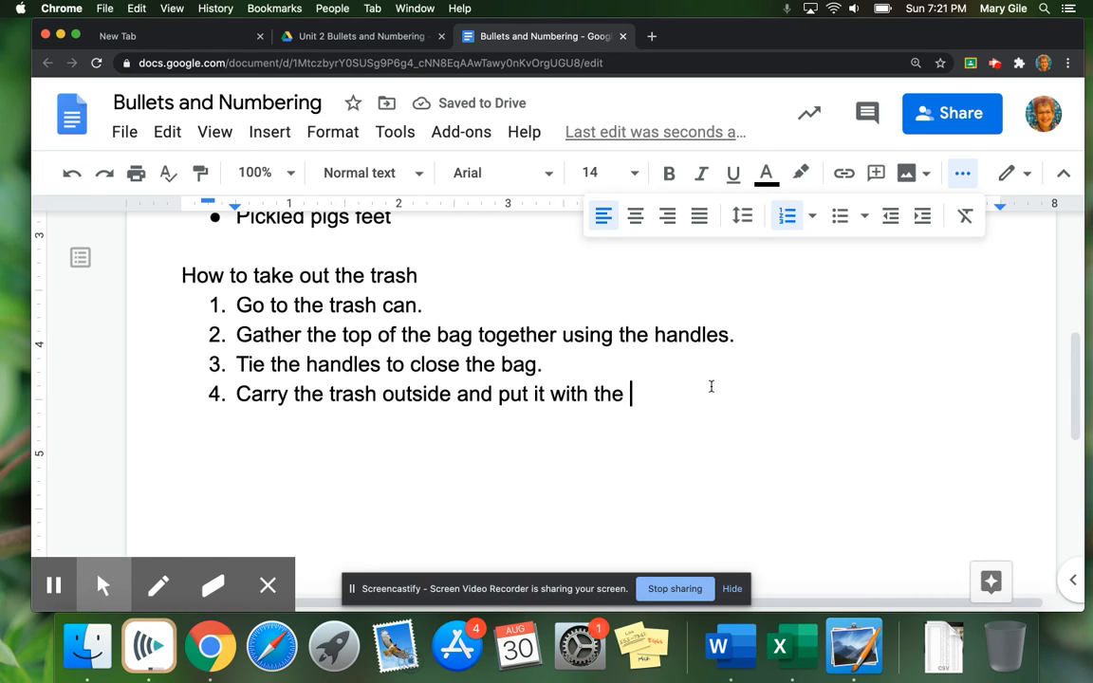
{"action": "type", "text": "rest of the "}
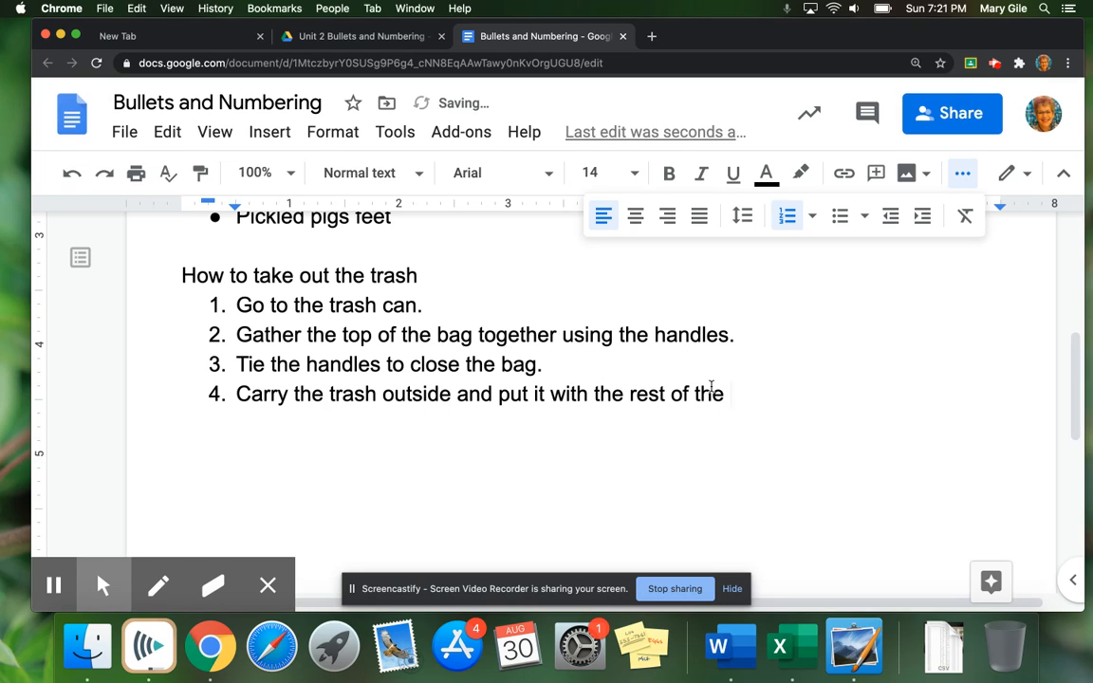
{"action": "type", "text": "trash."}
- Add "Put a new bag in the trash can." as the fifth numbered item
{"action": "key", "text": "Return"}
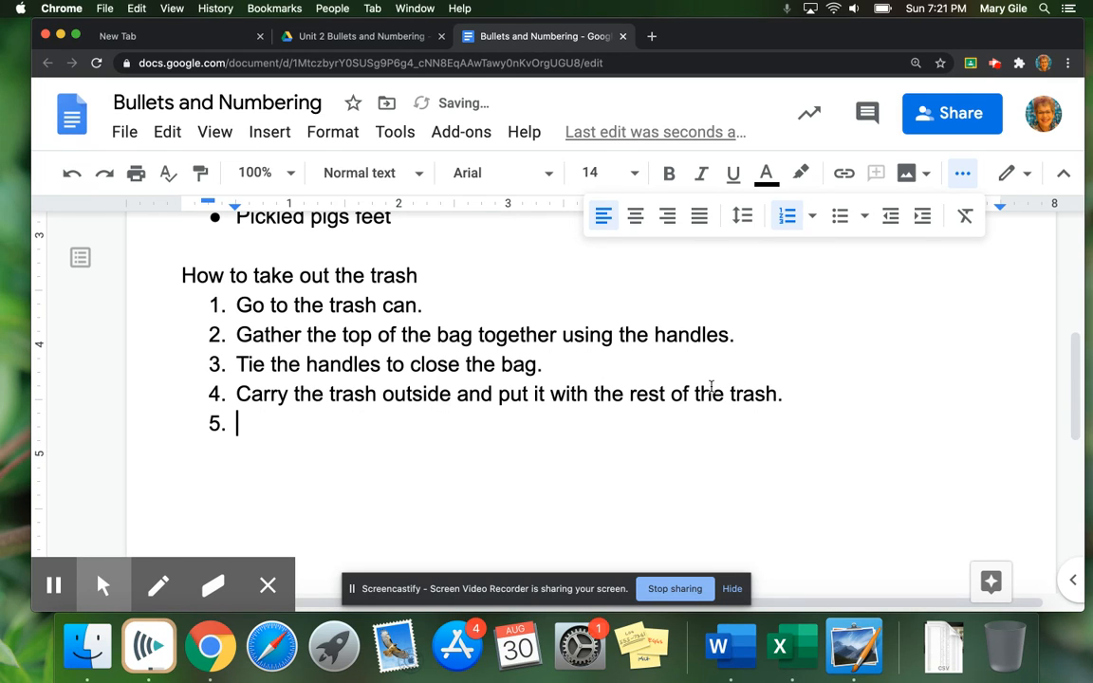
{"action": "type", "text": "Put a "}
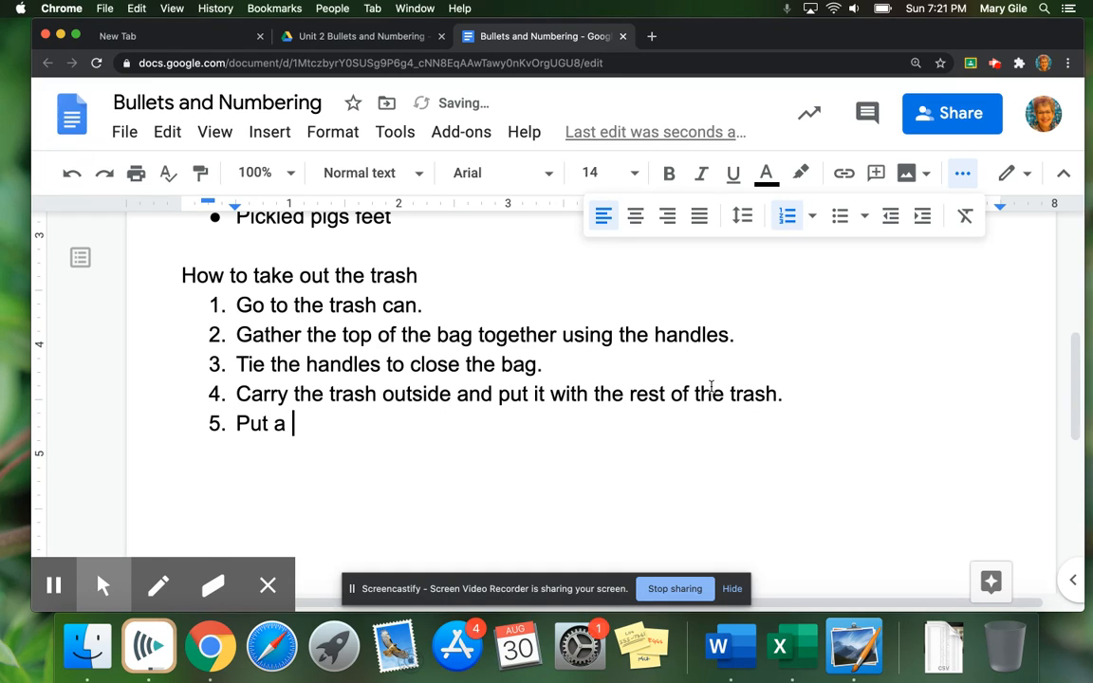
{"action": "type", "text": "new bag"}
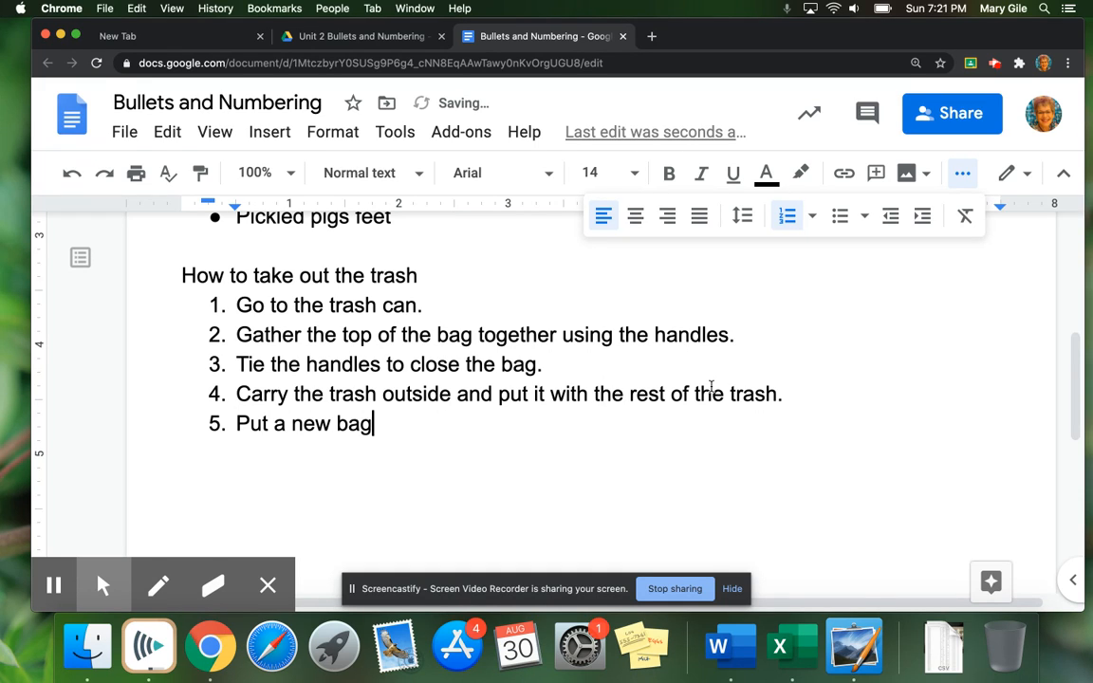
{"action": "type", "text": " in the t"}
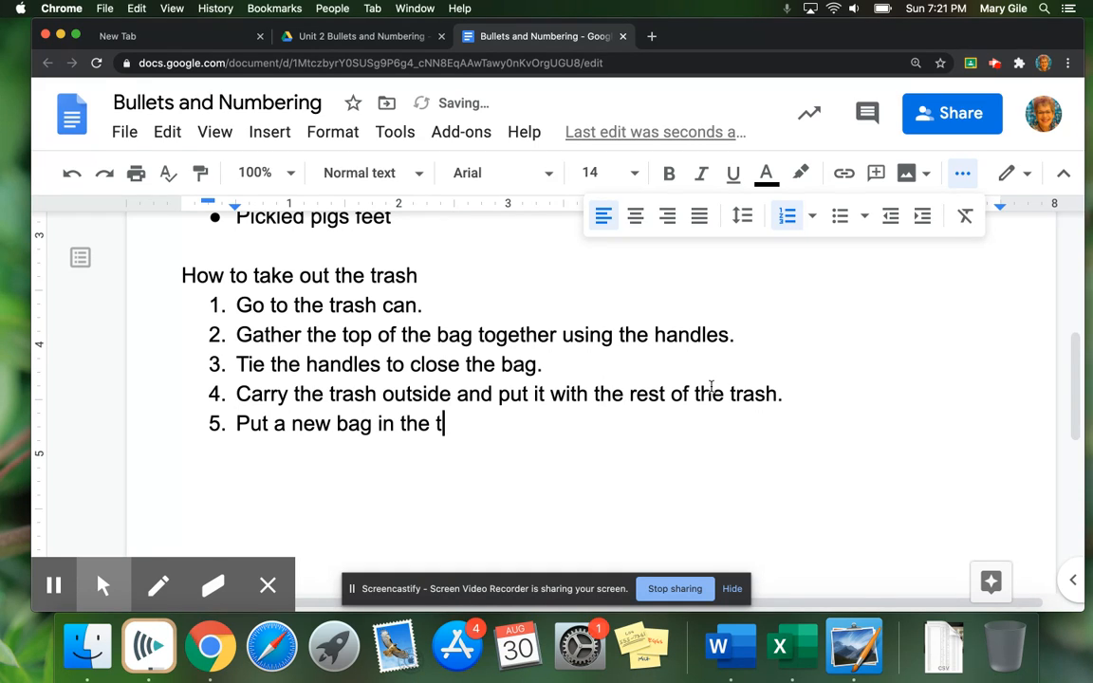
{"action": "type", "text": "rash ca"}
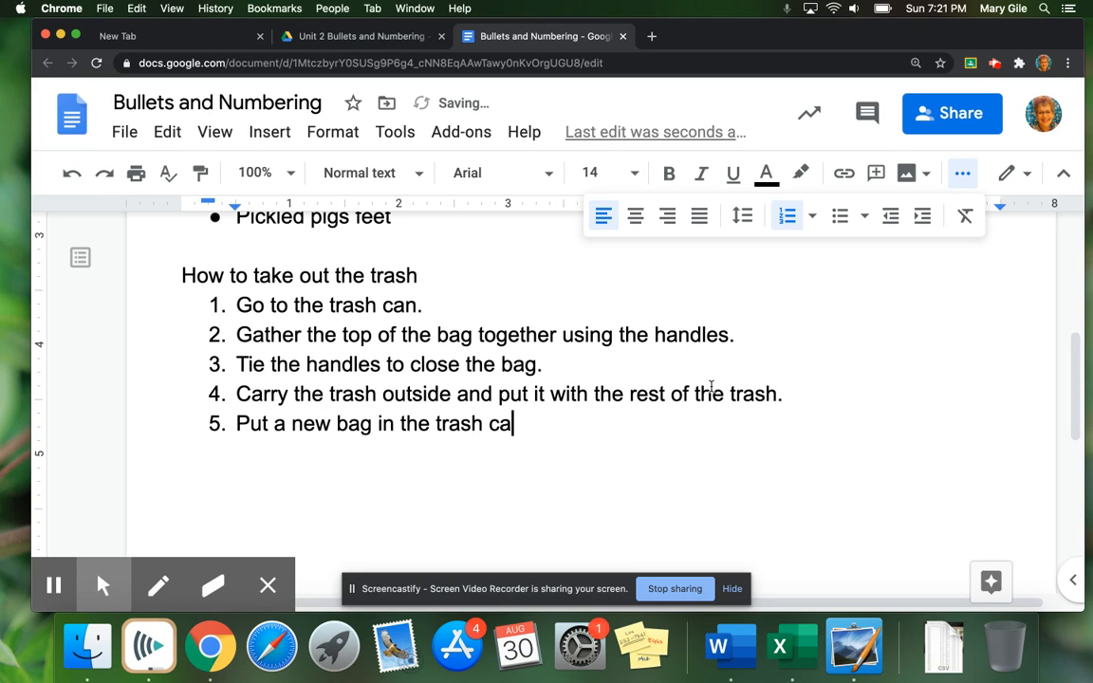
{"action": "type", "text": "n."}
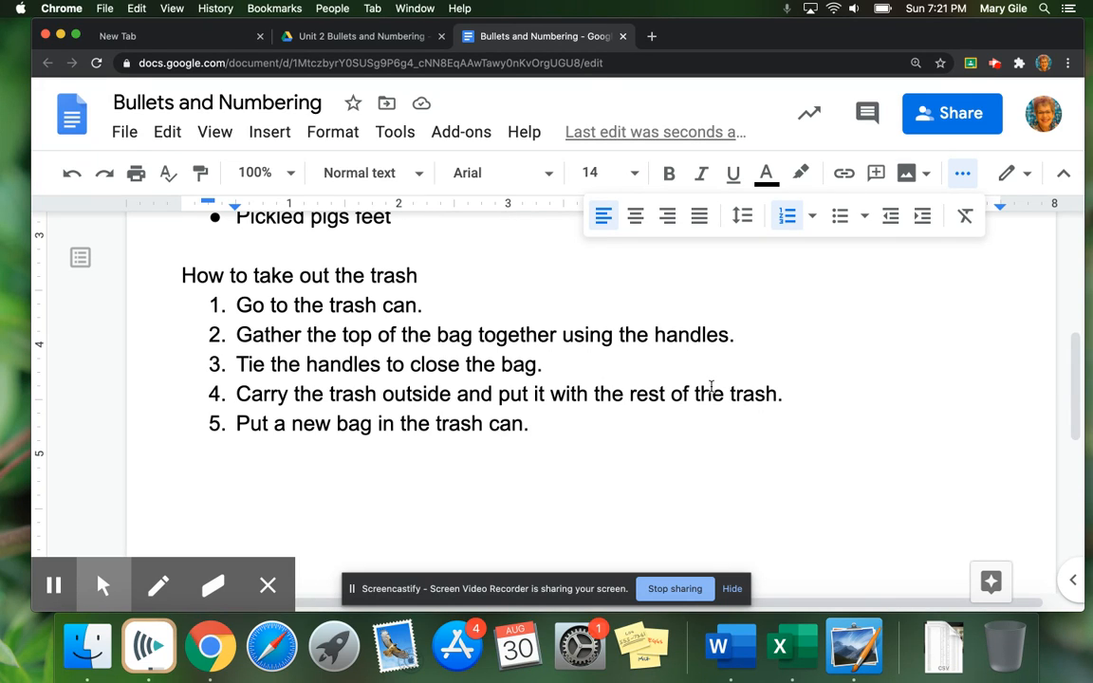
- Add "Repeat this process until all of the trash cans in the house are emptied." as the sixth numbered item
{"action": "key", "text": "Return"}
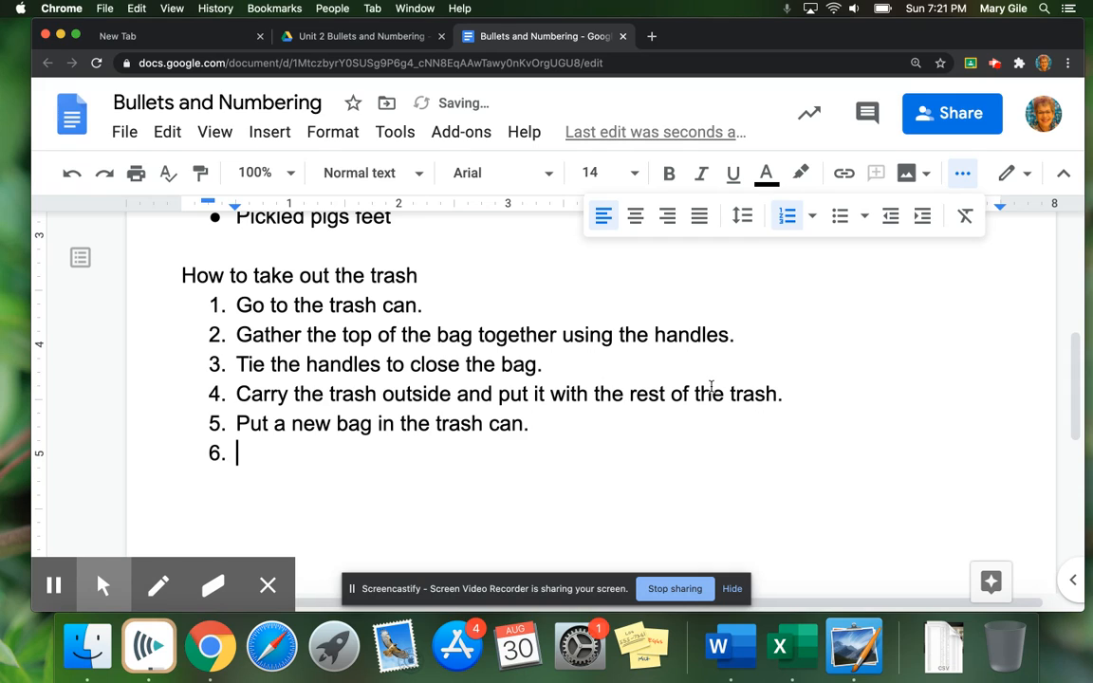
{"action": "type", "text": "P"}
{"action": "key", "text": "BackSpace"}
{"action": "type", "text": "Repea"}
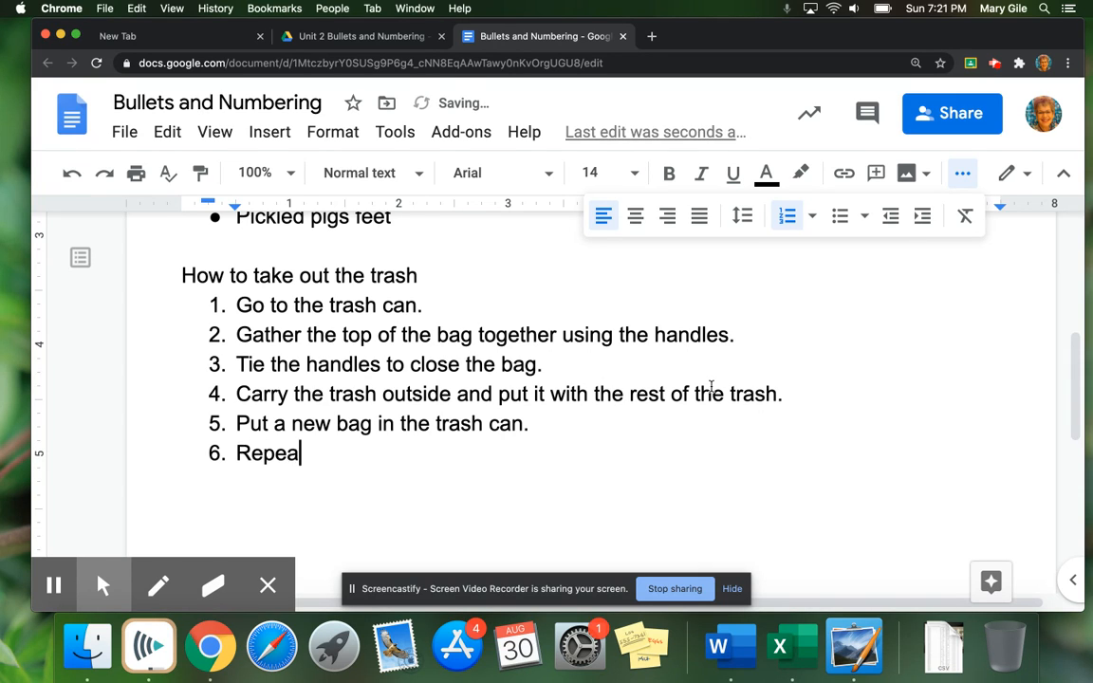
{"action": "type", "text": "t this pro"}
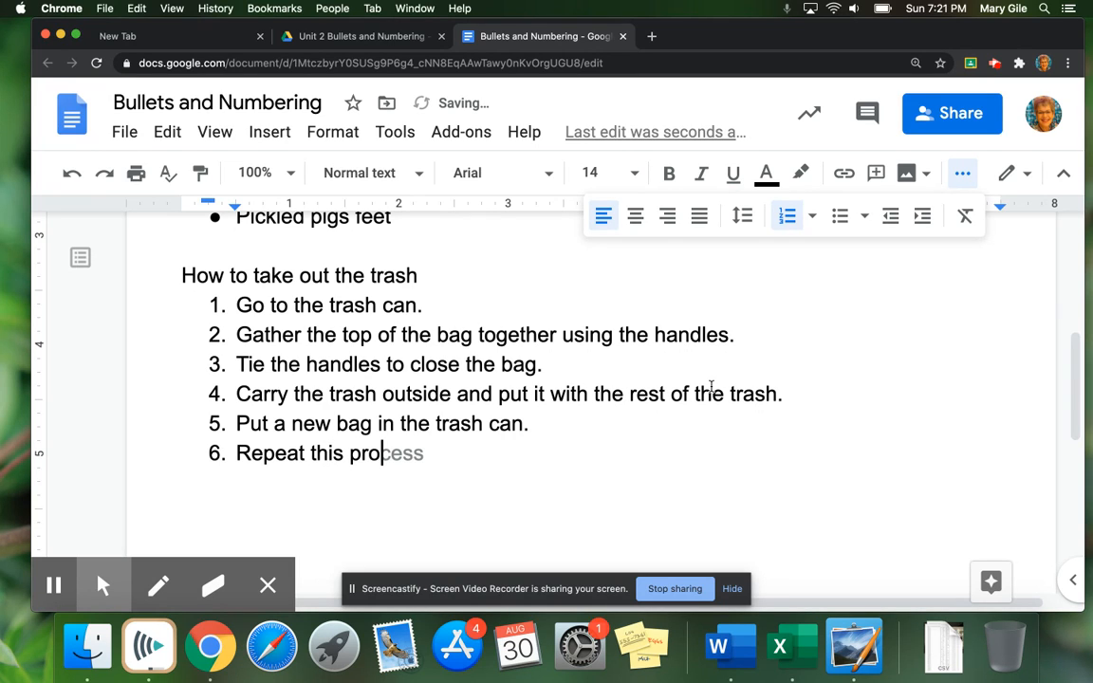
{"action": "type", "text": "cess until "}
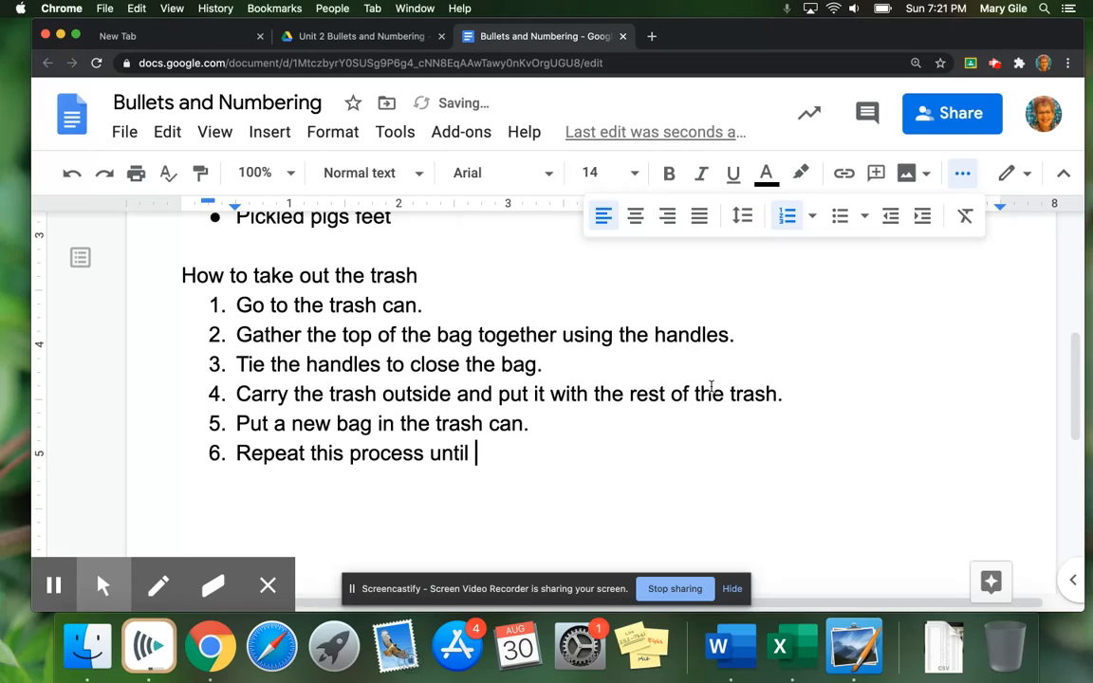
{"action": "type", "text": "all of the tr"}
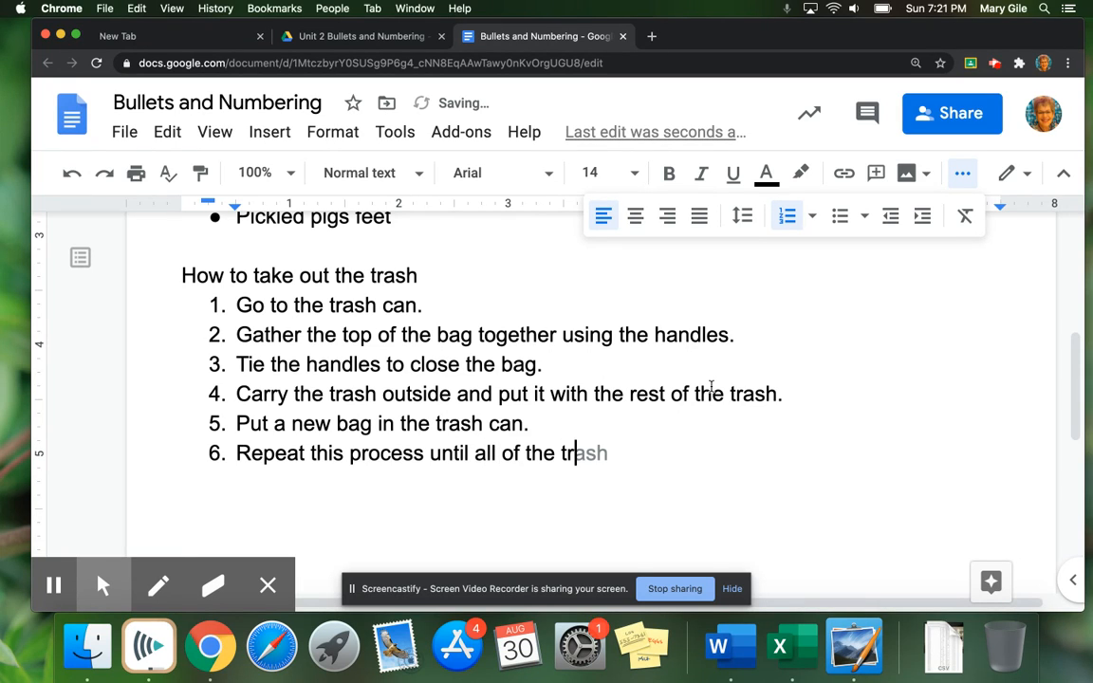
{"action": "type", "text": "ash can"}
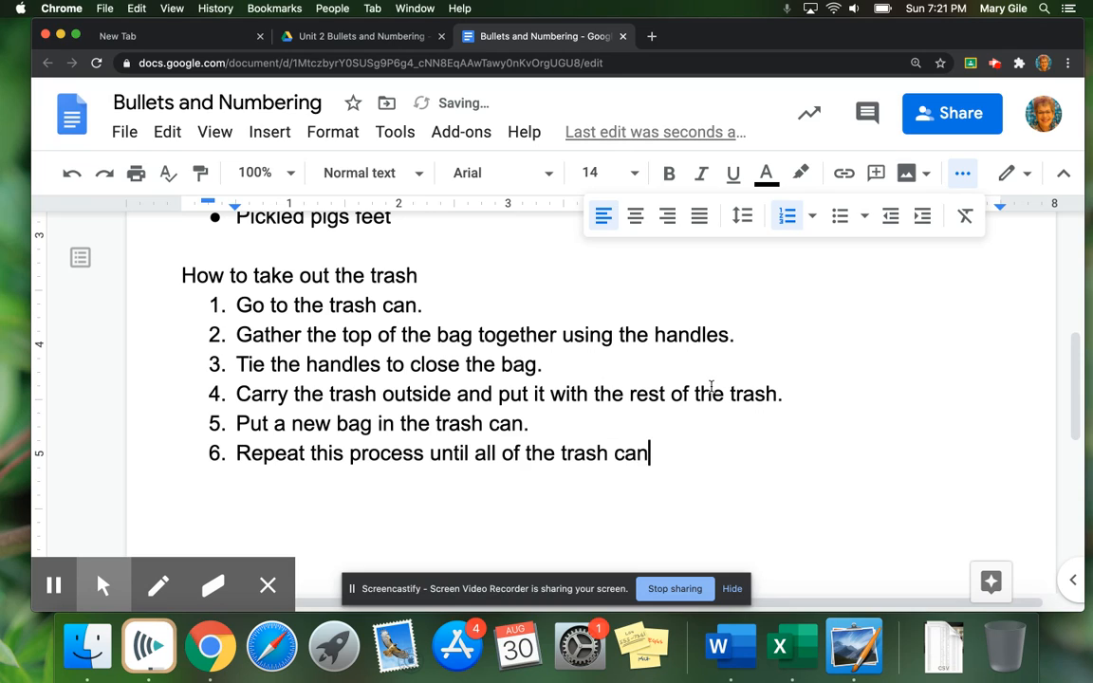
{"action": "type", "text": "s in ht"}
{"action": "key", "text": "BackSpace"}
{"action": "key", "text": "BackSpace"}
{"action": "type", "text": "the "}
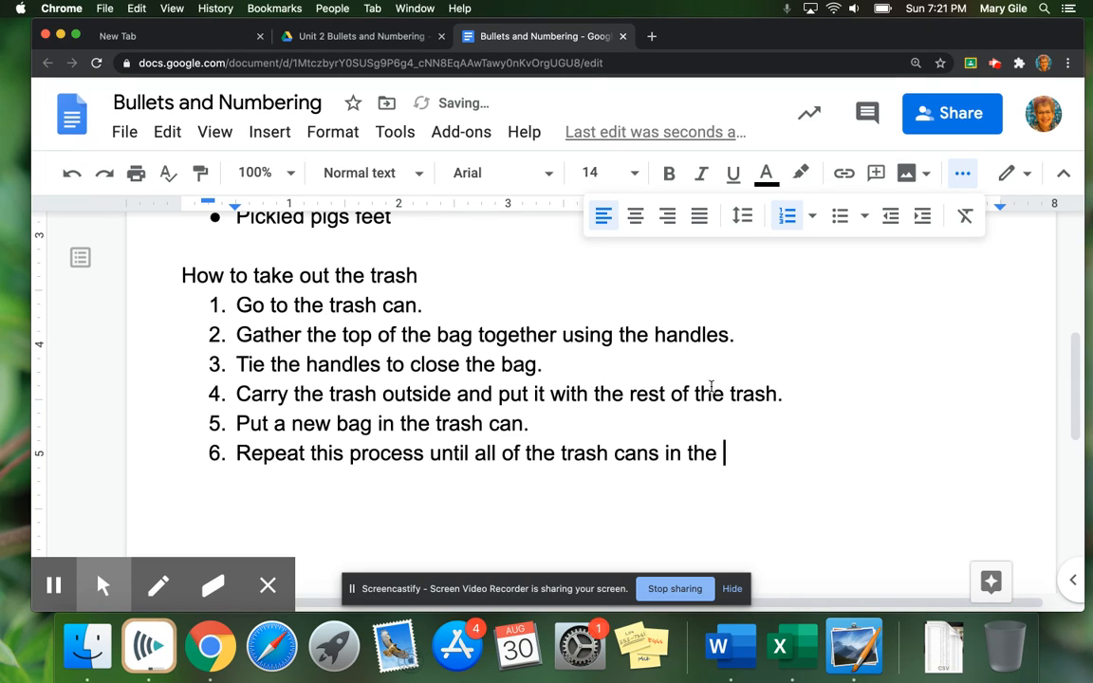
{"action": "type", "text": "house"}
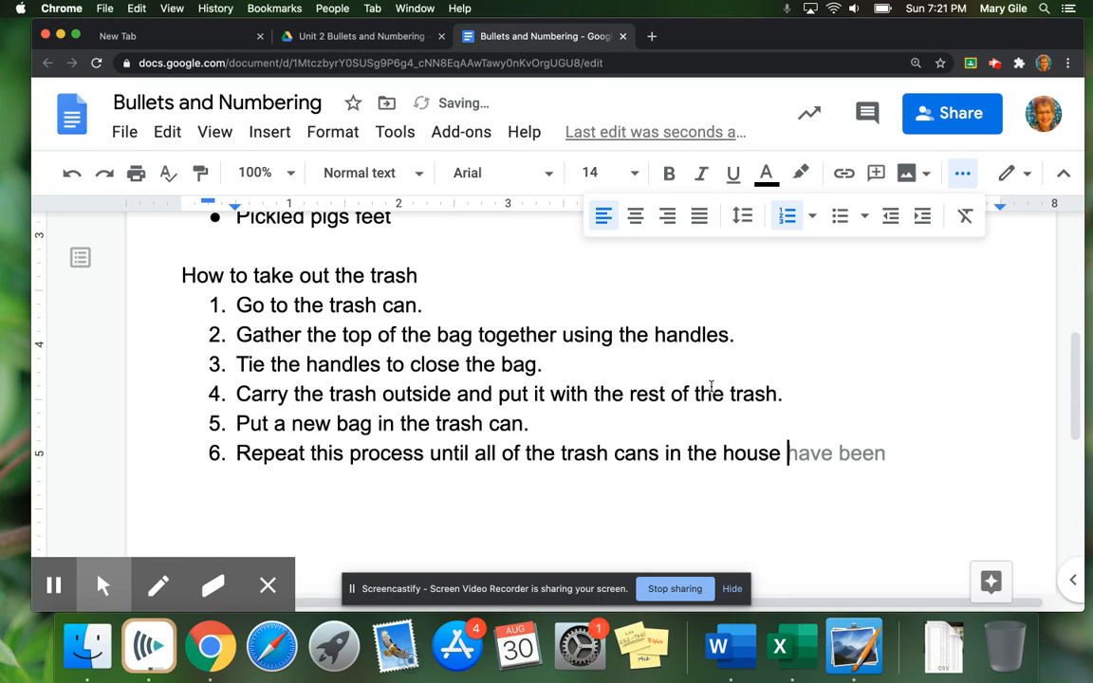
{"action": "type", "text": " are emptied."}
- Add "Wash your hands." as the seventh numbered item
{"action": "key", "text": "Return"}
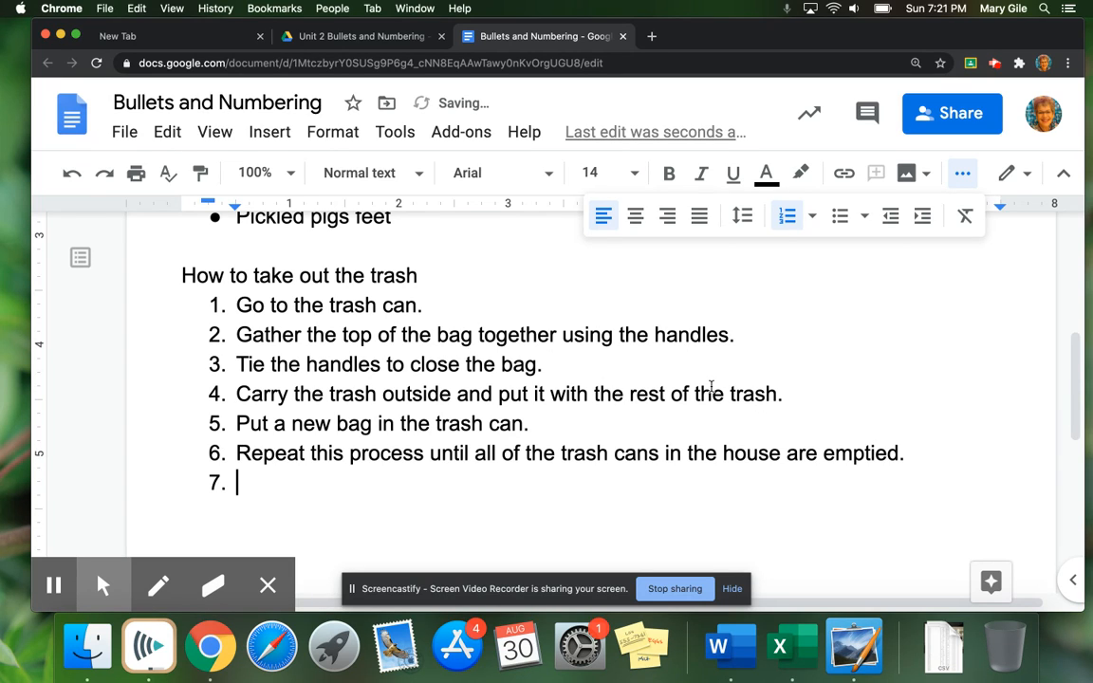
{"action": "type", "text": "Wash "}
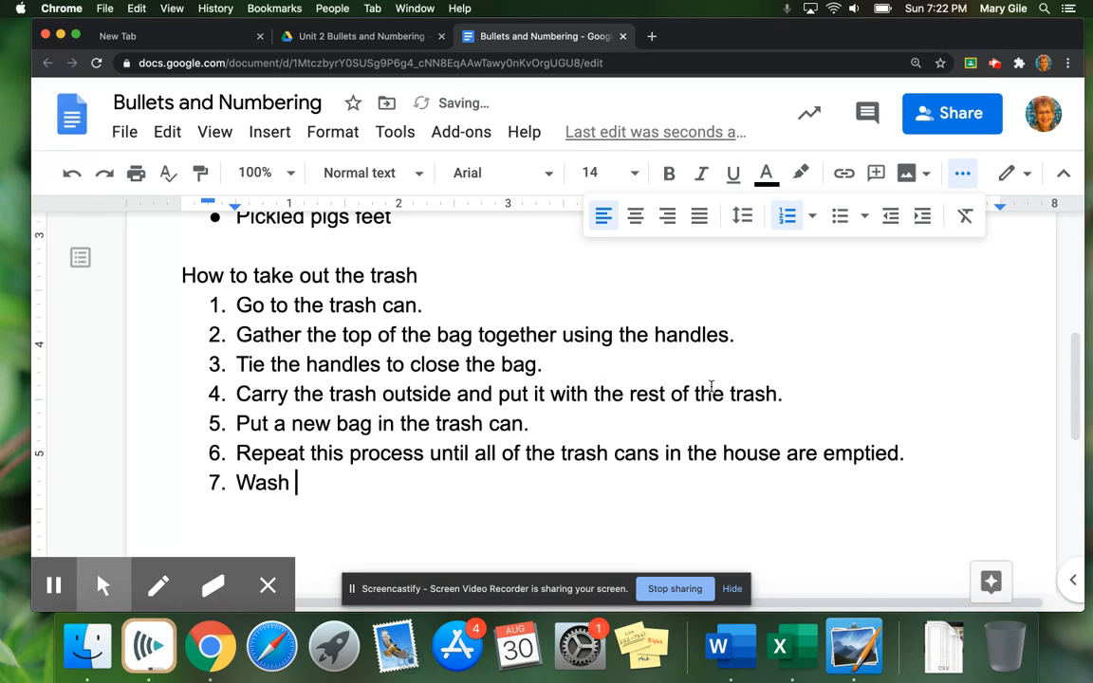
{"action": "type", "text": "your hands."}
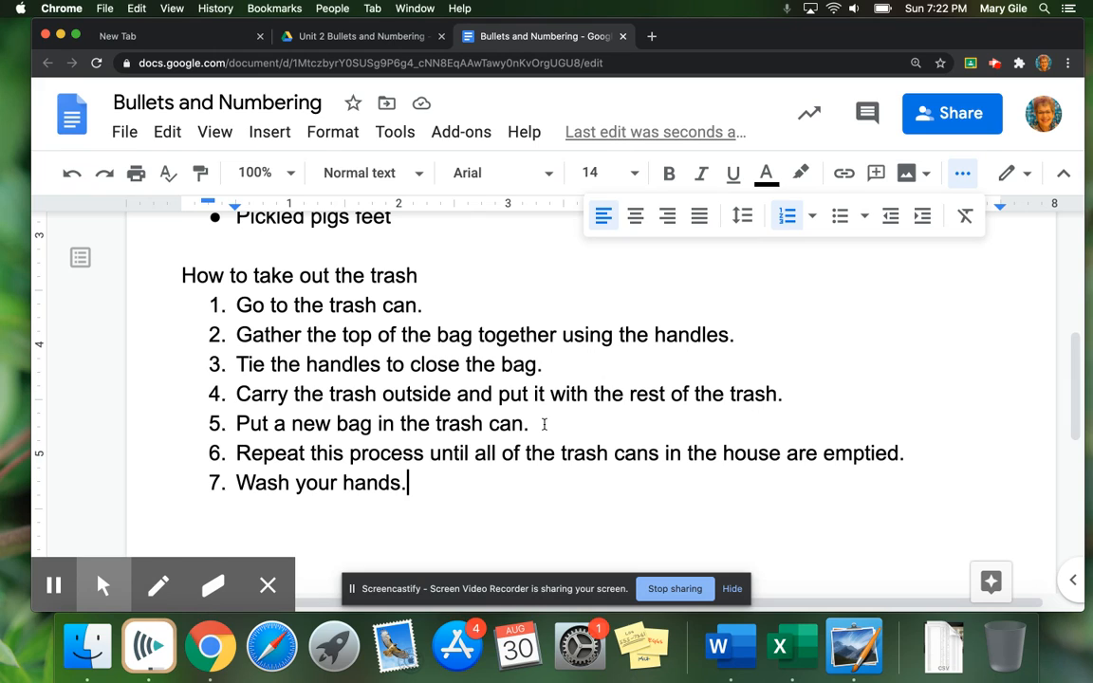
- Try removing the fifth item, "Put a new bag in the trash can.", along with its number, and undo the removal
{"action": "left_click_drag", "start_coordinate": [529, 423], "coordinate": [198, 423]}
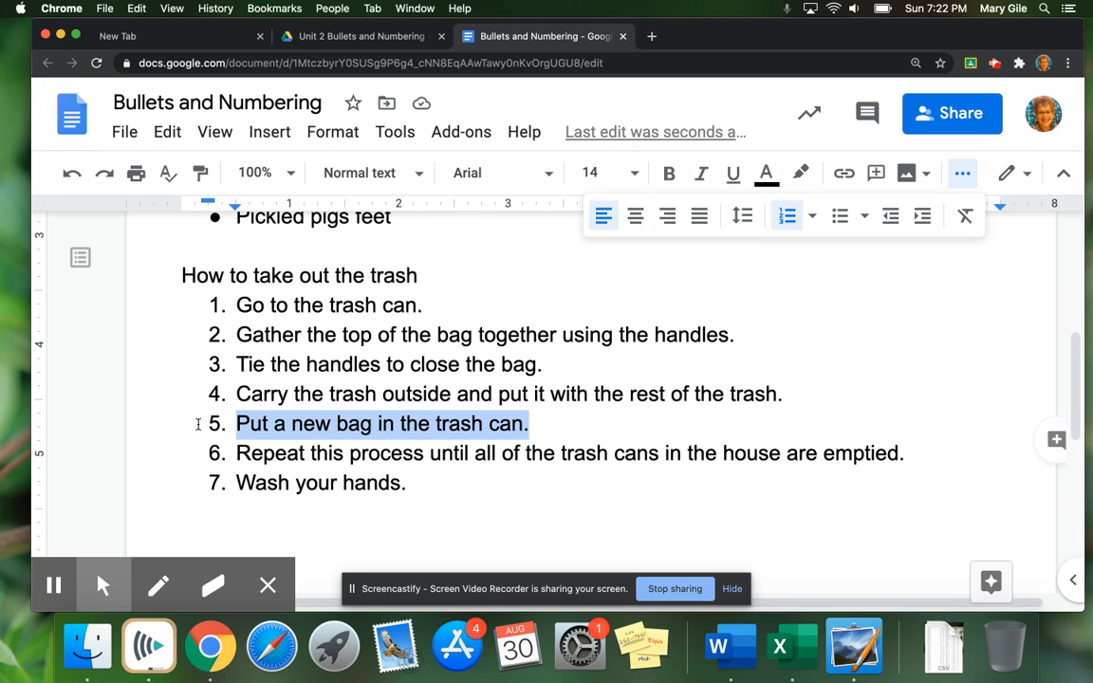
{"action": "key", "text": "BackSpace"}
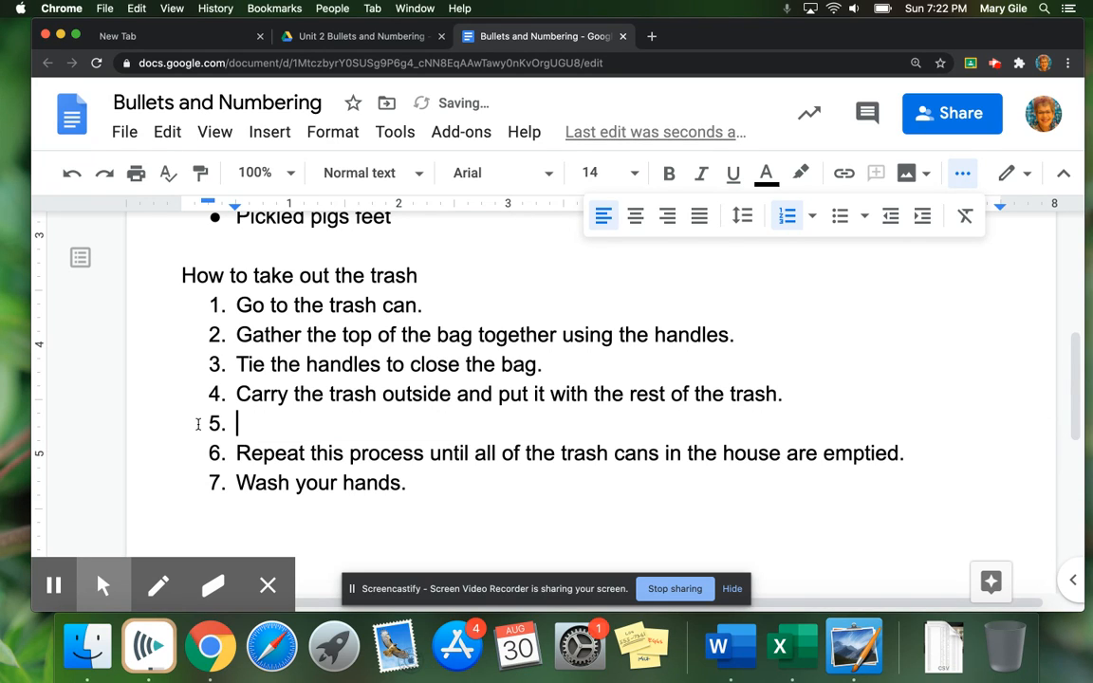
{"action": "key", "text": "BackSpace"}
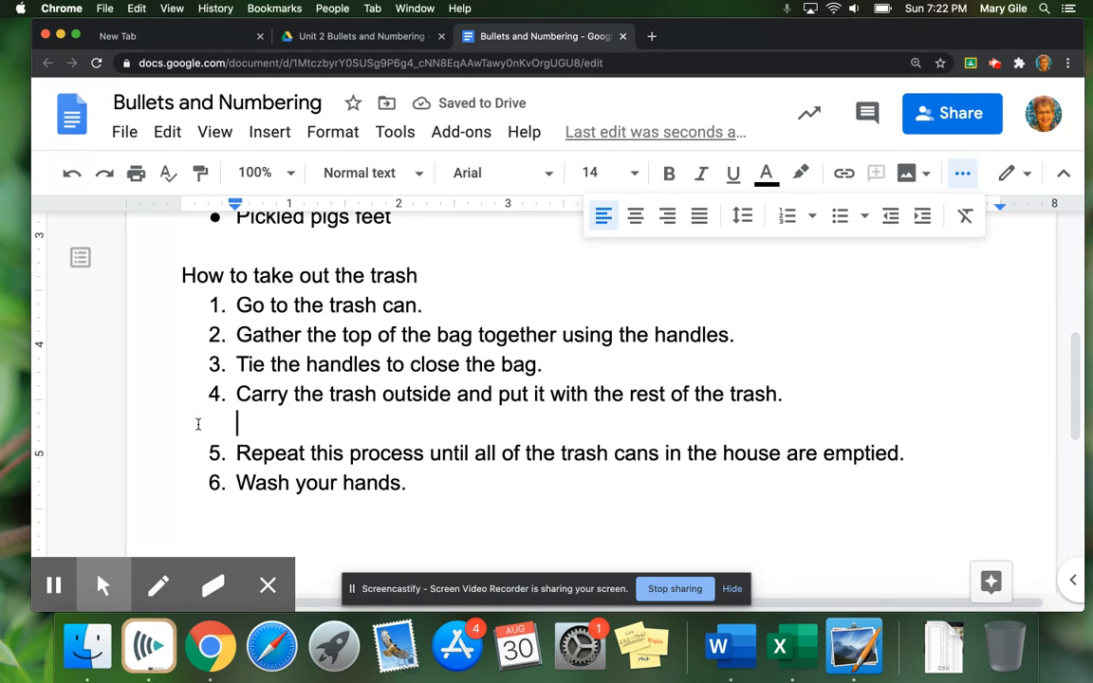
{"action": "left_click", "coordinate": [72, 174]}
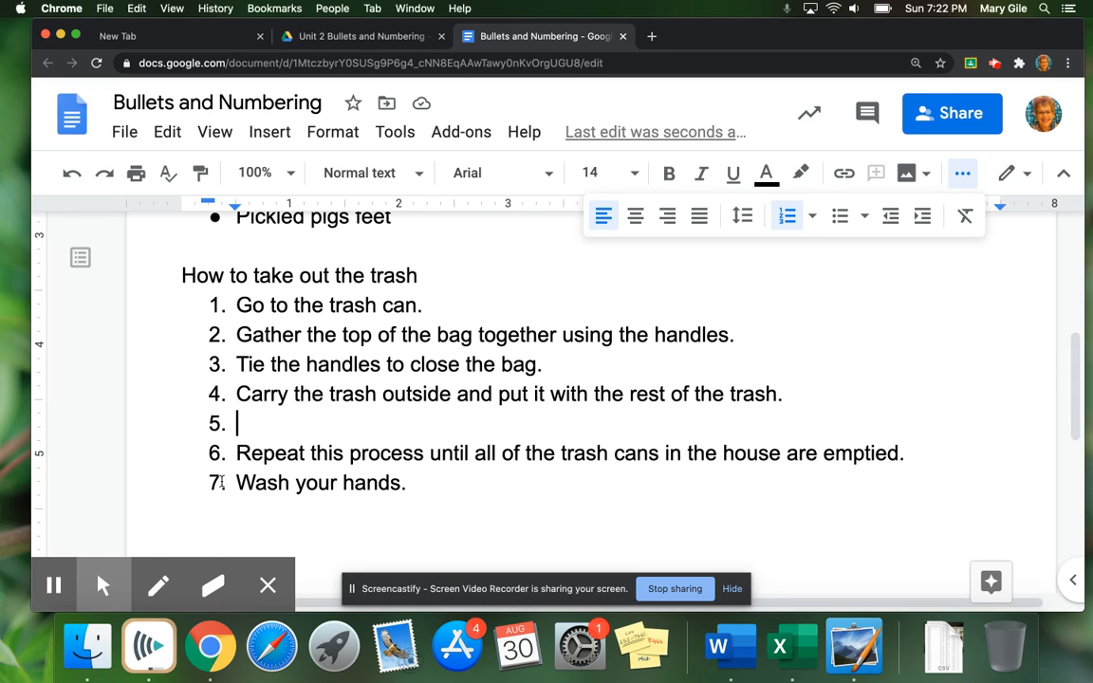
{"action": "key", "text": "BackSpace"}
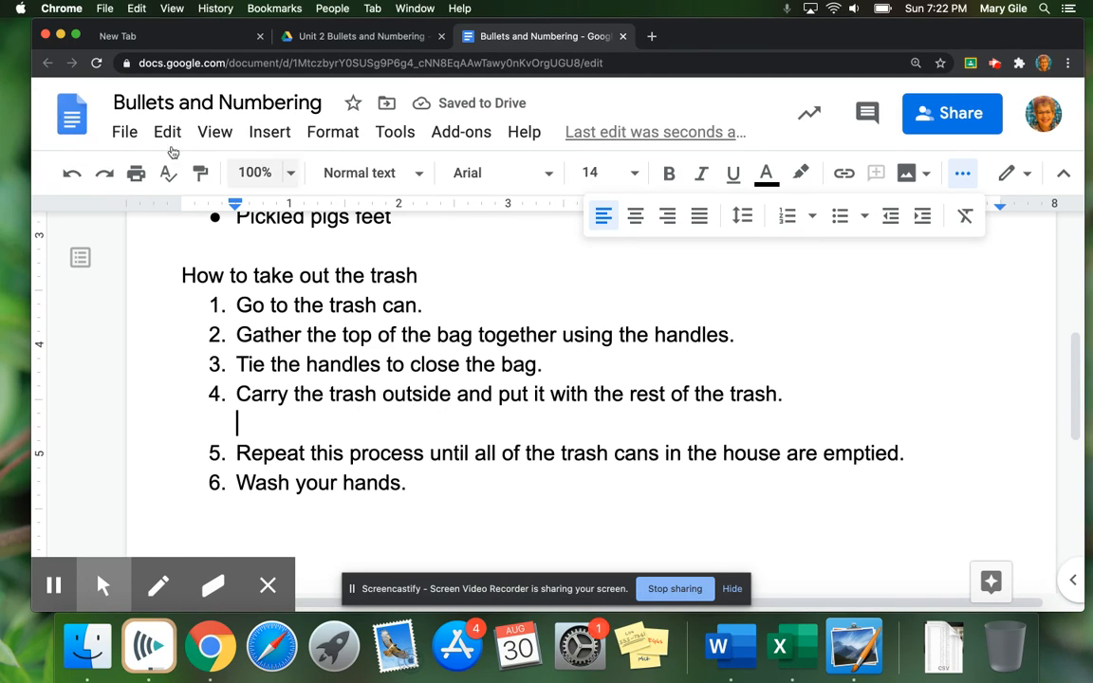
{"action": "left_click", "coordinate": [64, 186]}
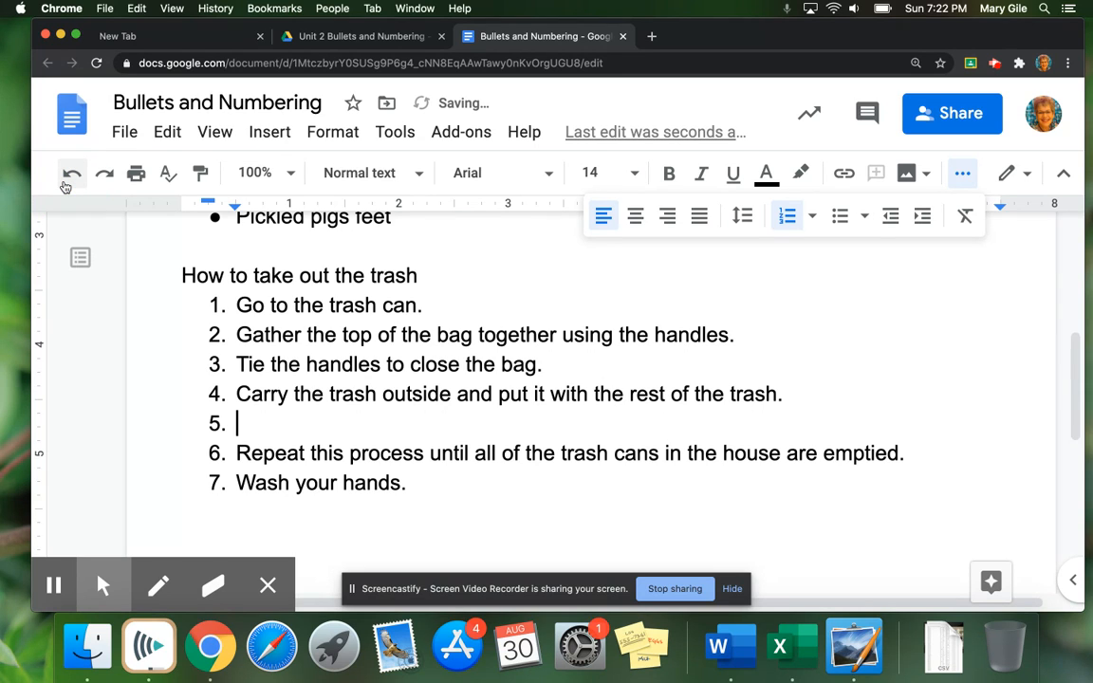
{"action": "left_click", "coordinate": [64, 186]}
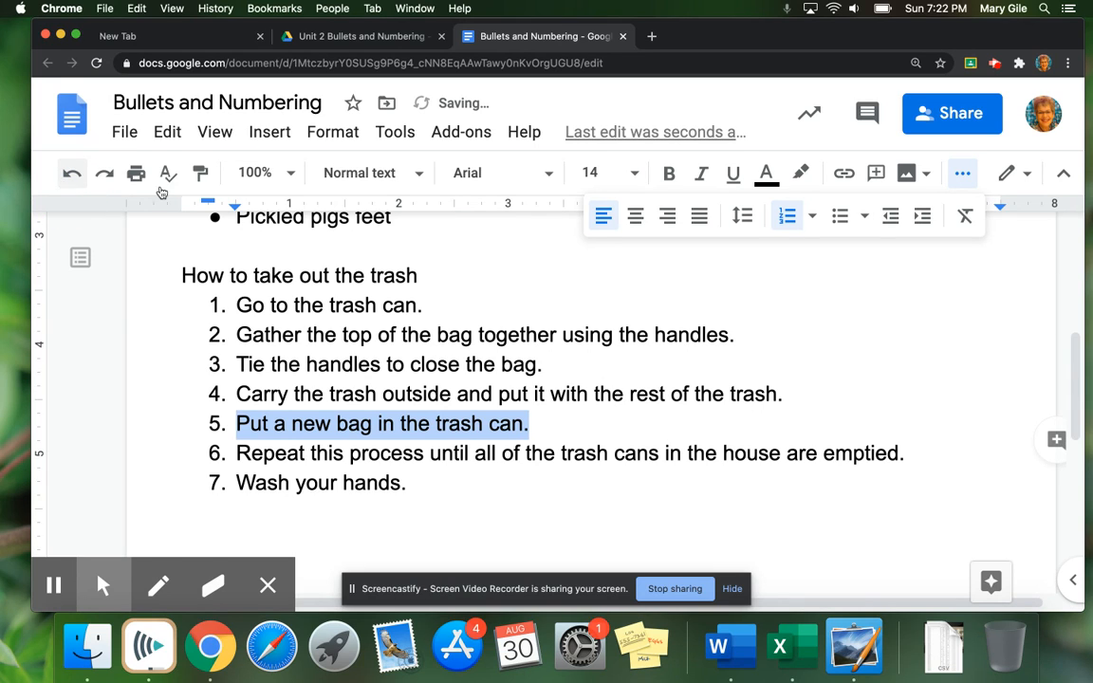
{"action": "left_click", "coordinate": [536, 490]}
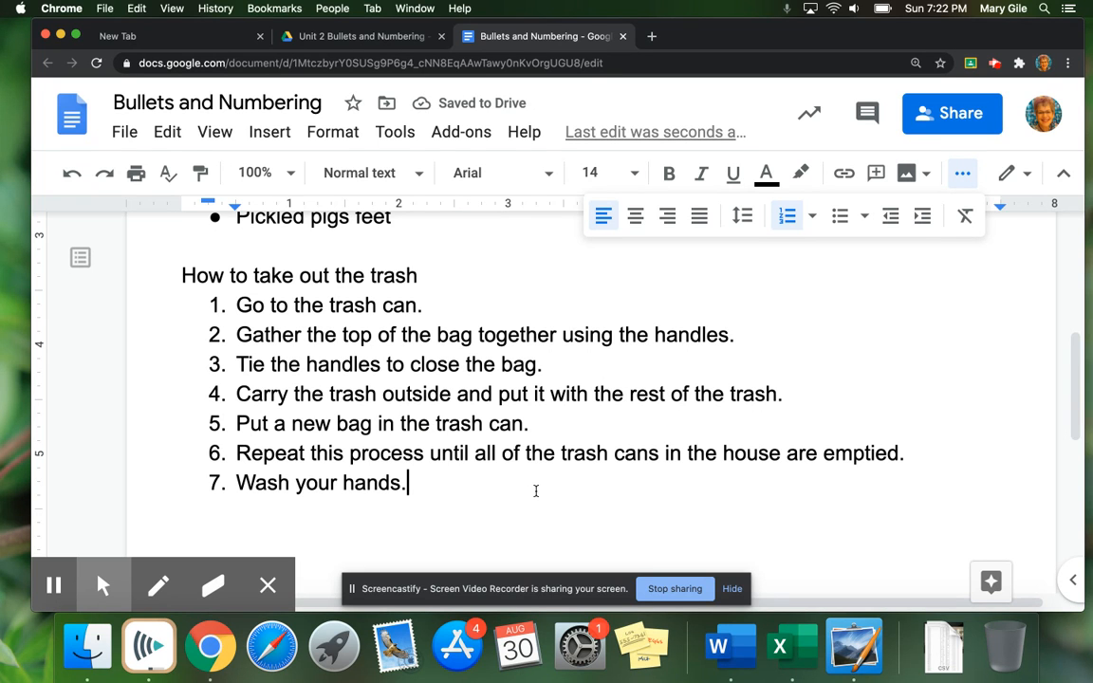
- Review the whole document, from the introductory paragraph through the Groceries bullets to the numbered trash steps
{"action": "scroll", "coordinate": [536, 491], "scroll_direction": "down", "scroll_amount": 4}
{"action": "scroll", "coordinate": [536, 490], "scroll_direction": "up", "scroll_amount": 5}
{"action": "scroll", "coordinate": [536, 490], "scroll_direction": "up", "scroll_amount": 8}
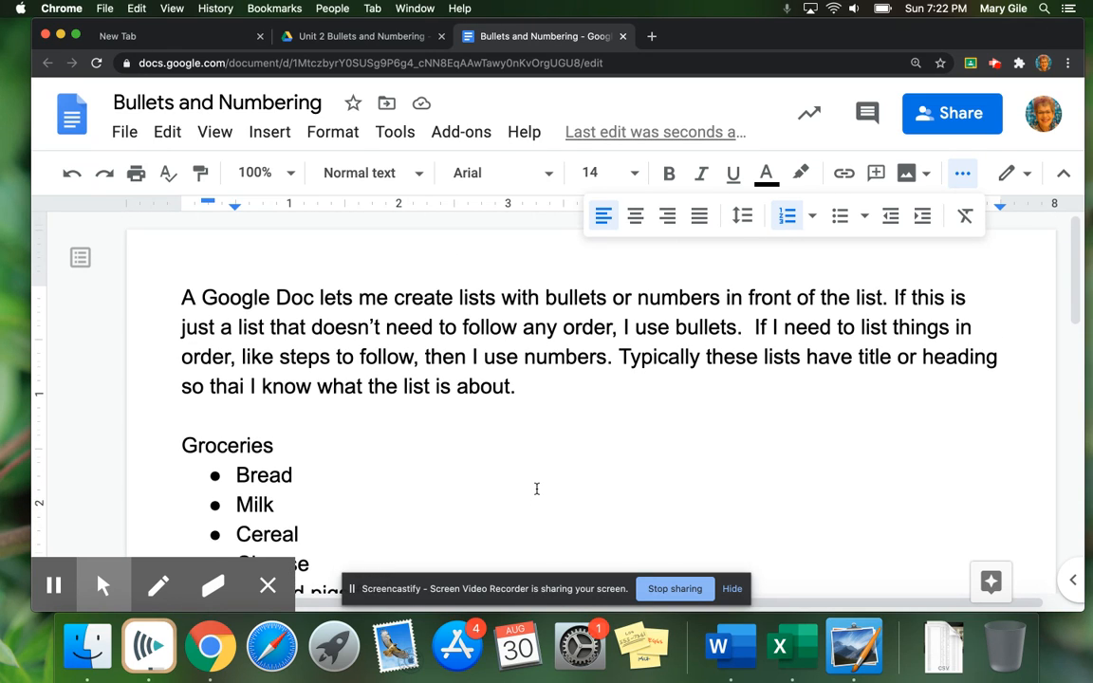
{"action": "scroll", "coordinate": [536, 489], "scroll_direction": "down", "scroll_amount": 12}
{"action": "scroll", "coordinate": [536, 489], "scroll_direction": "up", "scroll_amount": 15}
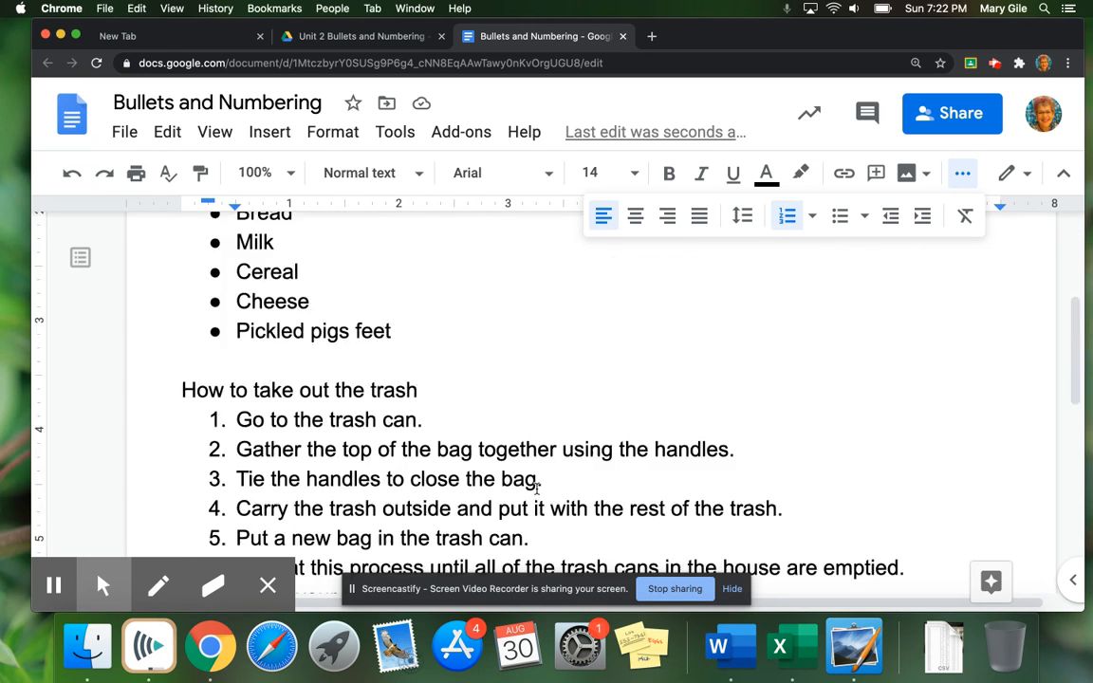
{"action": "scroll", "coordinate": [536, 489], "scroll_direction": "down", "scroll_amount": 9}
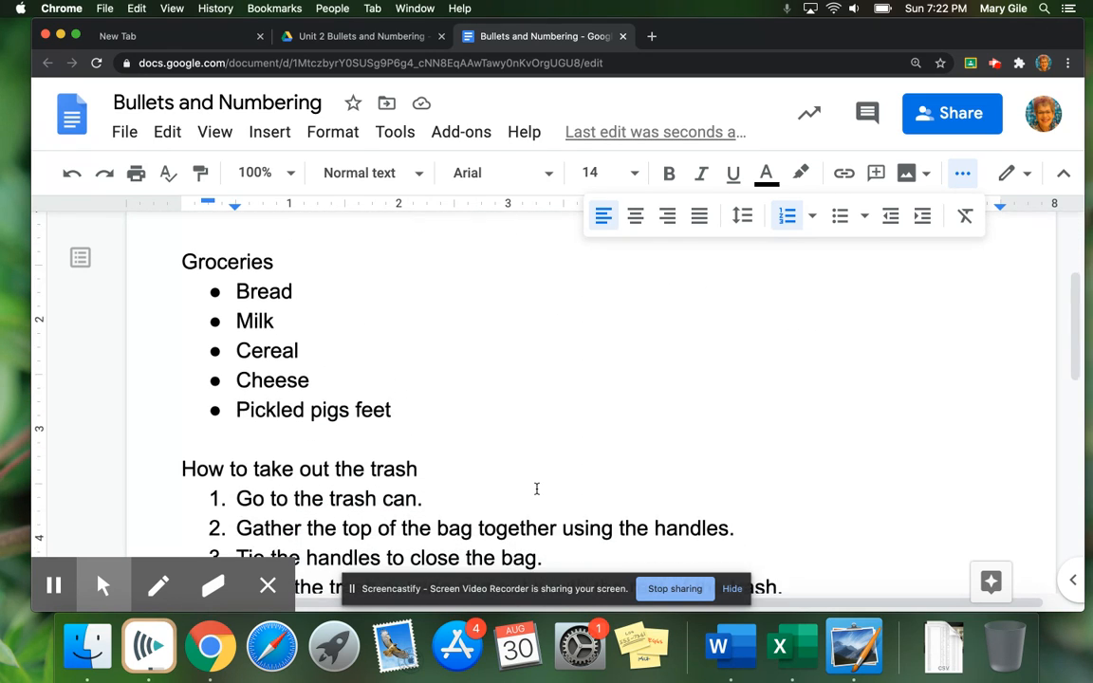
{"action": "scroll", "coordinate": [536, 489], "scroll_direction": "down", "scroll_amount": 2}
{"action": "scroll", "coordinate": [536, 488], "scroll_direction": "up", "scroll_amount": 5}
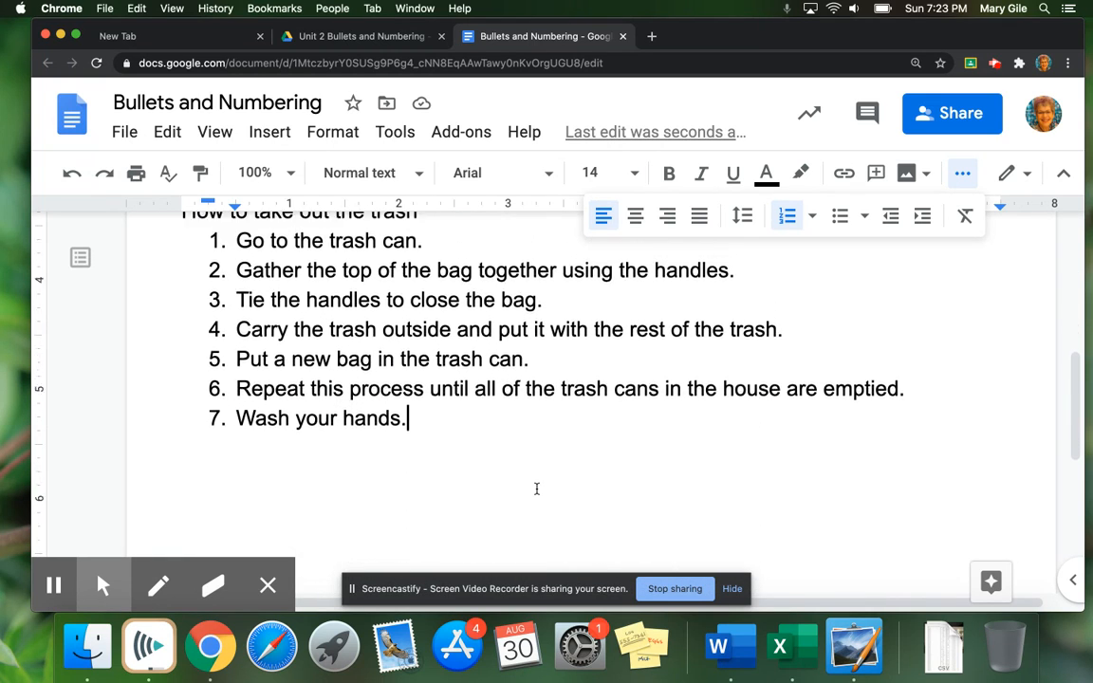